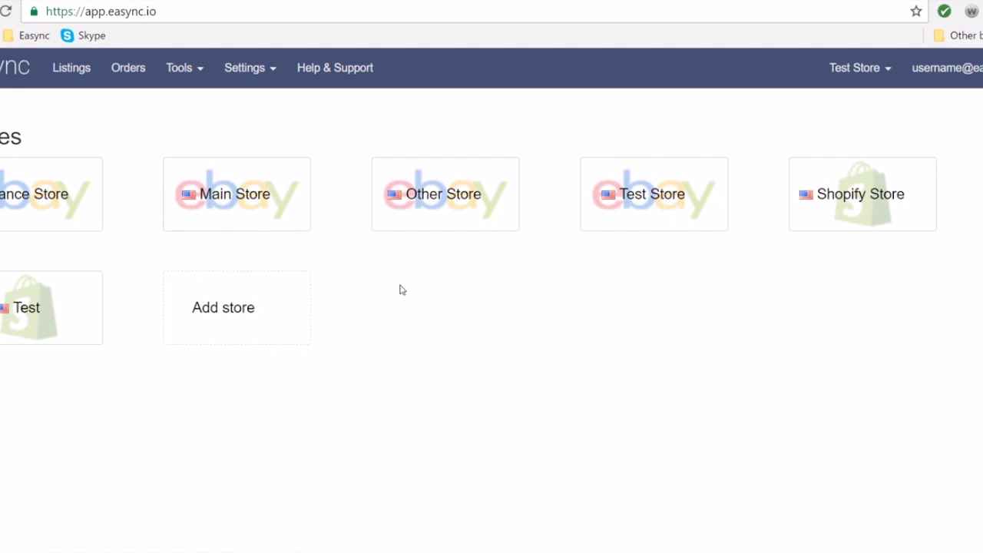
Open the form for adding a store, try Shopify as the destination market, and set it back to the US one
{"action": "left_click", "coordinate": [246, 308]}
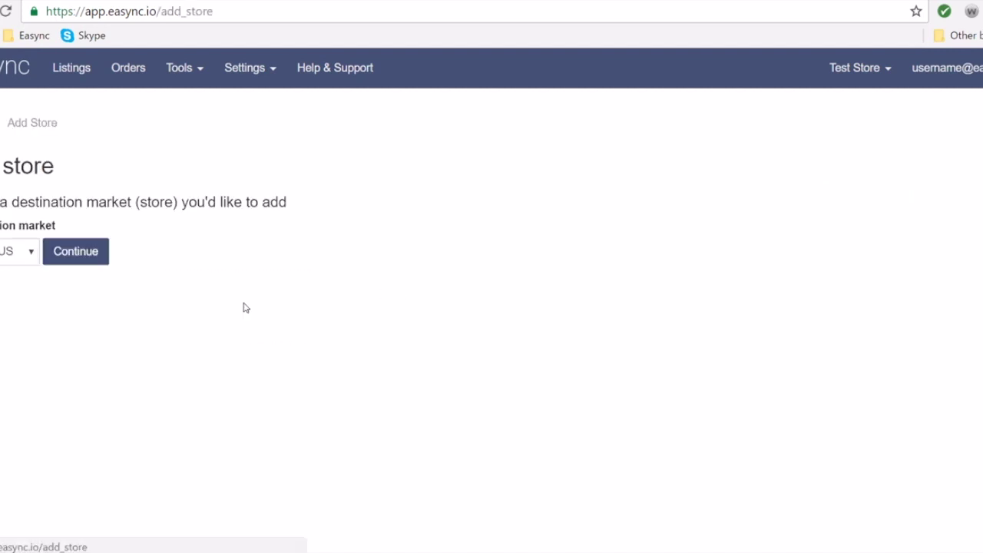
{"action": "left_click", "coordinate": [18, 256]}
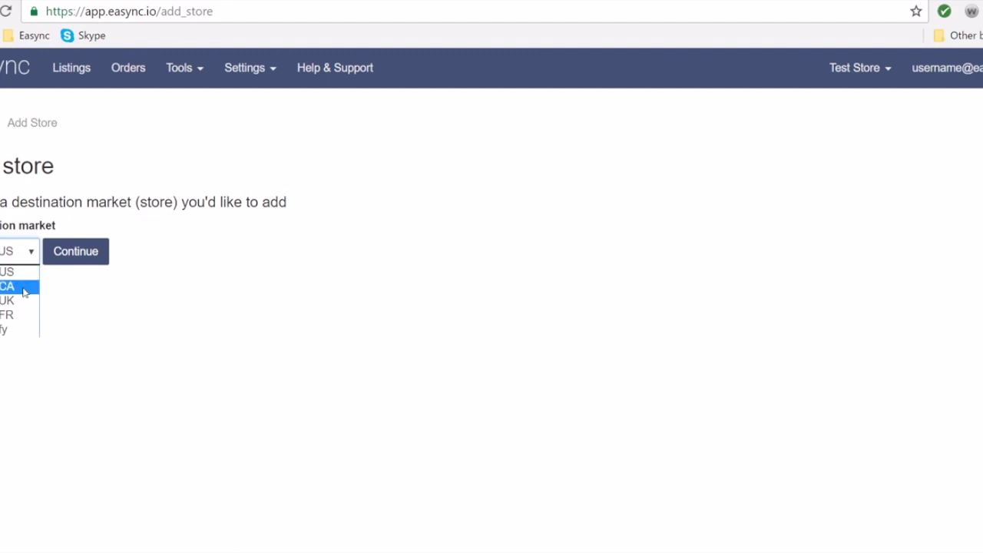
{"action": "left_click", "coordinate": [19, 332]}
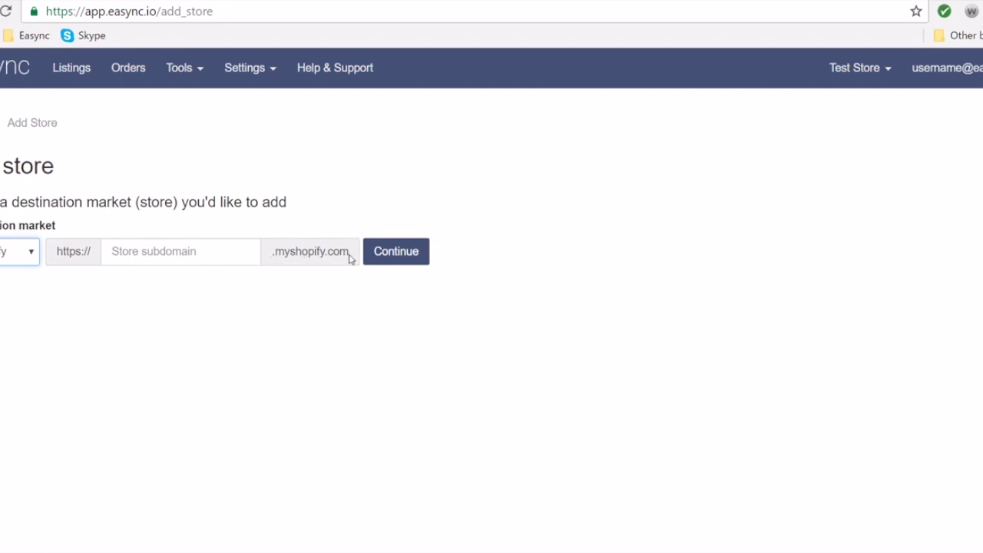
{"action": "left_click", "coordinate": [26, 258]}
{"action": "left_click", "coordinate": [11, 273]}
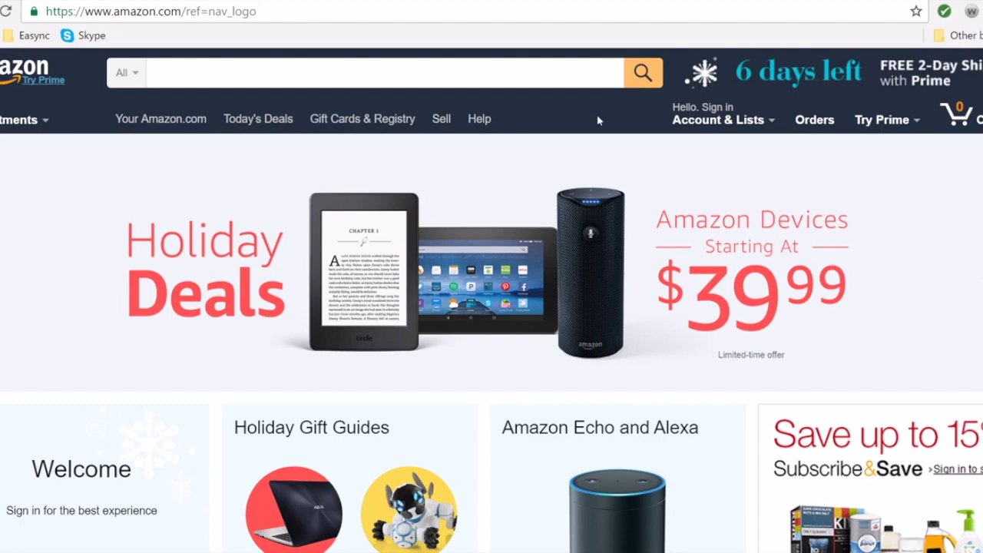
Switch to Amazon.com and search all departments for "automotive tools"
{"action": "left_click", "coordinate": [379, 77]}
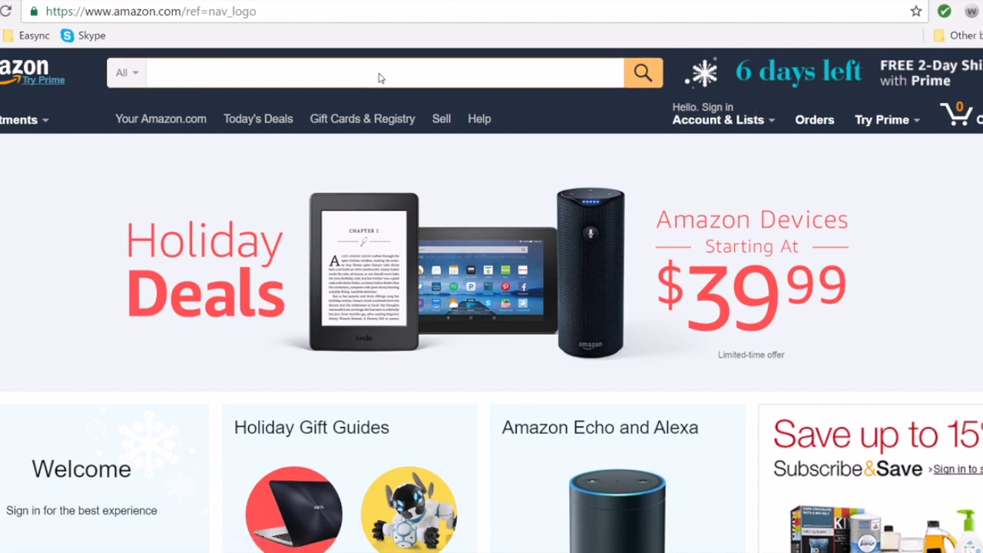
{"action": "type", "text": "automotive tools"}
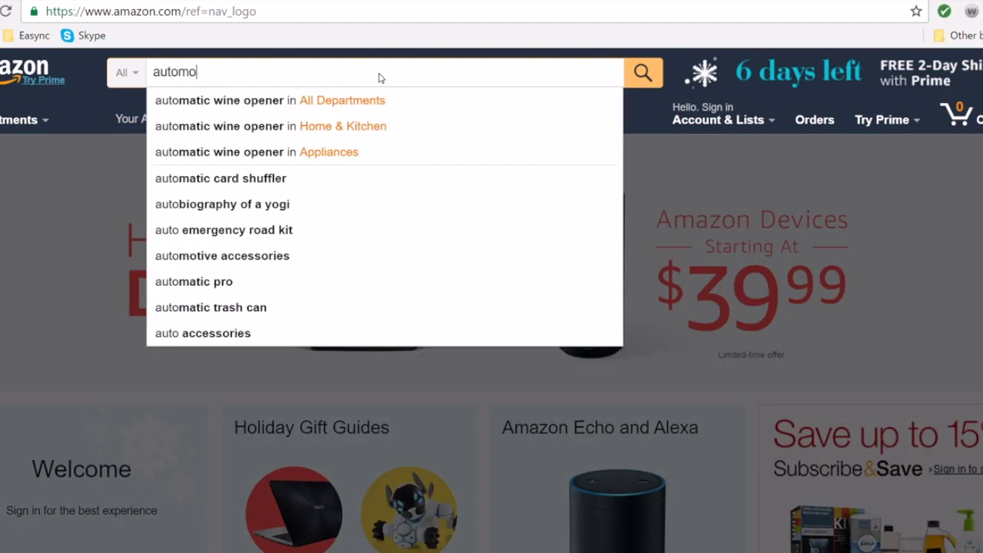
{"action": "key", "text": "Return"}
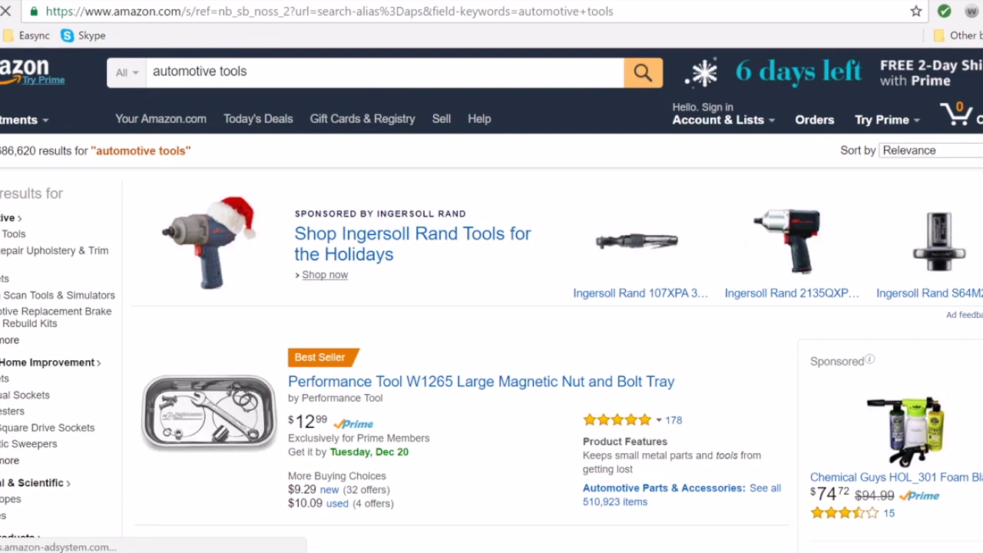
Narrow the search results to Free Shipping by Amazon and the Engine Tools category under Automotive
{"action": "scroll", "coordinate": [4, 391], "scroll_direction": "down", "scroll_amount": 4}
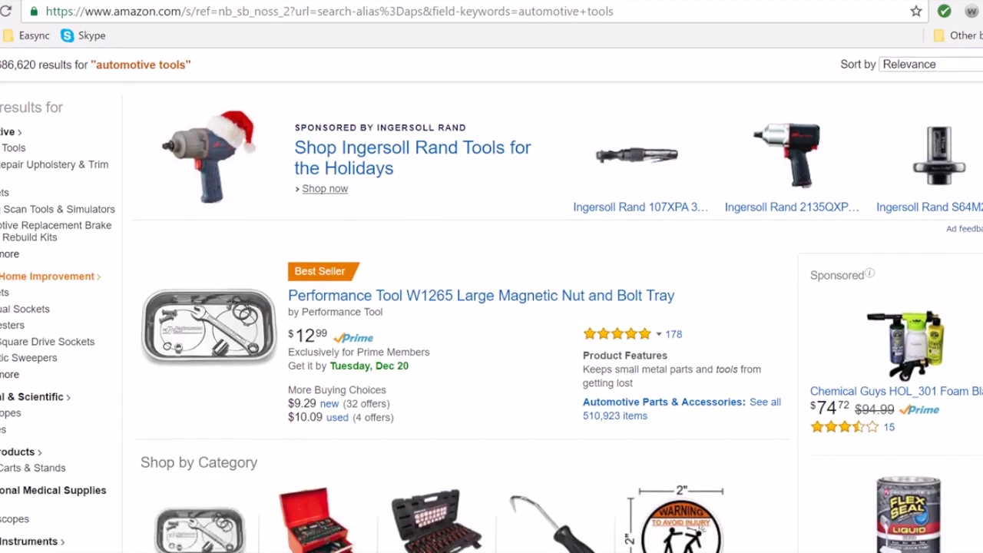
{"action": "scroll", "coordinate": [3, 392], "scroll_direction": "down", "scroll_amount": 2}
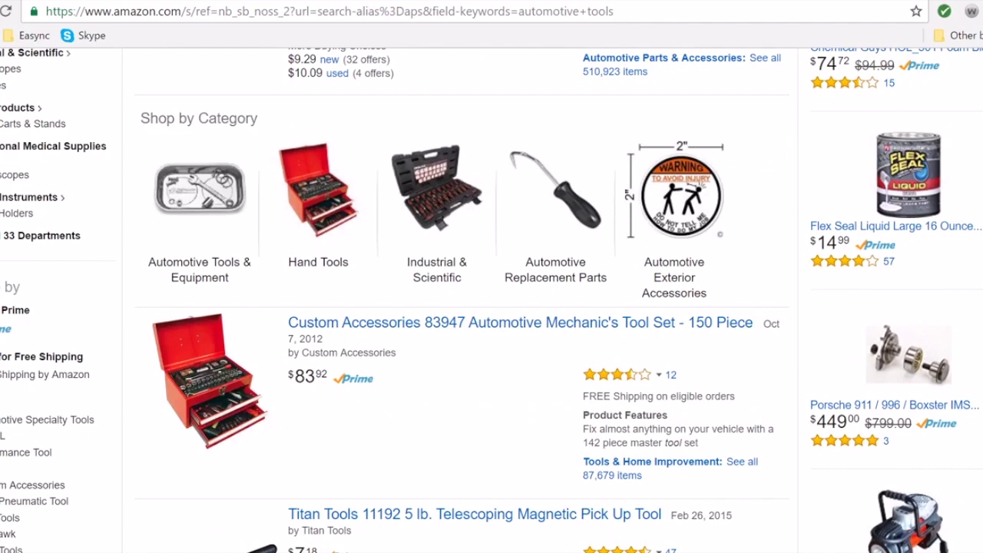
{"action": "scroll", "coordinate": [3, 338], "scroll_direction": "down", "scroll_amount": 1}
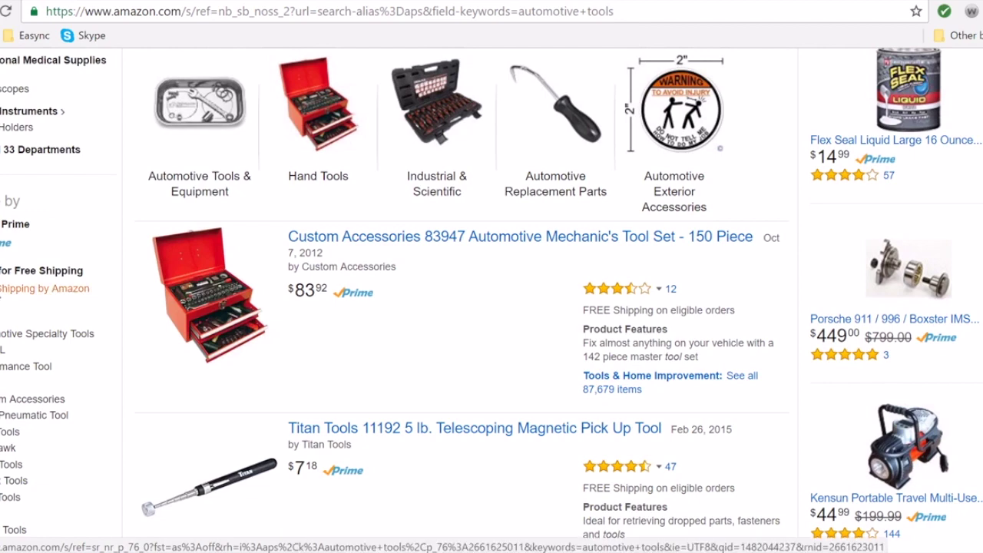
{"action": "left_click", "coordinate": [7, 288]}
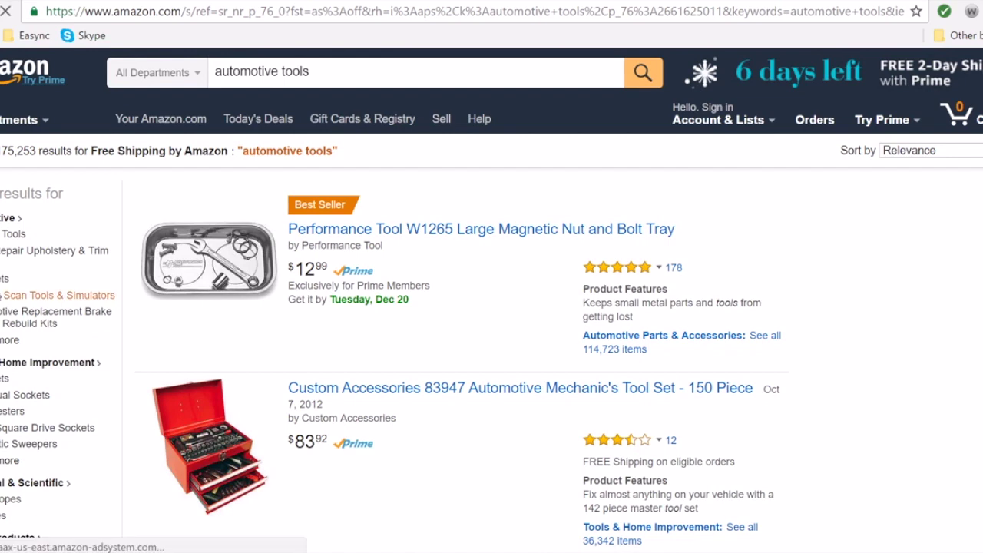
{"action": "left_click", "coordinate": [3, 236]}
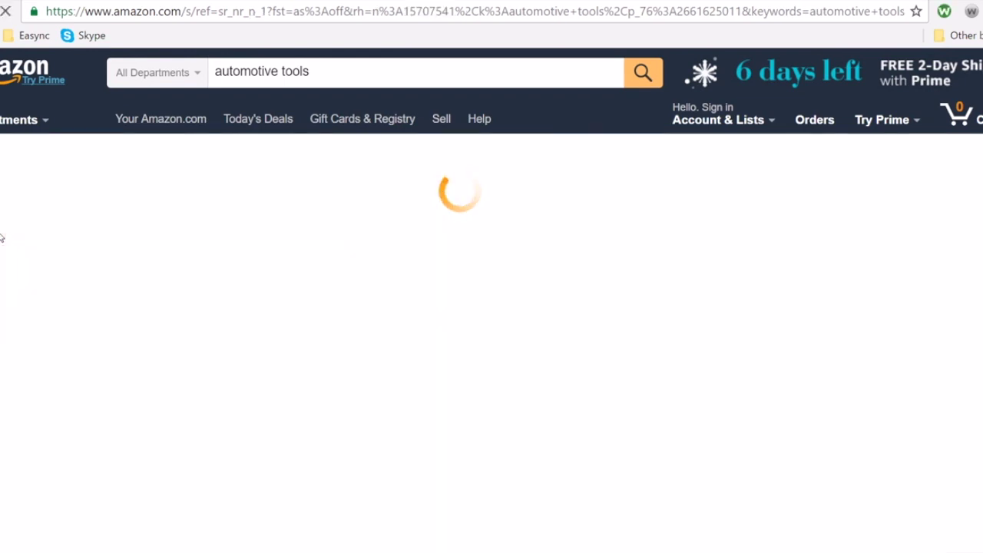
{"action": "scroll", "coordinate": [494, 260], "scroll_direction": "down", "scroll_amount": 1}
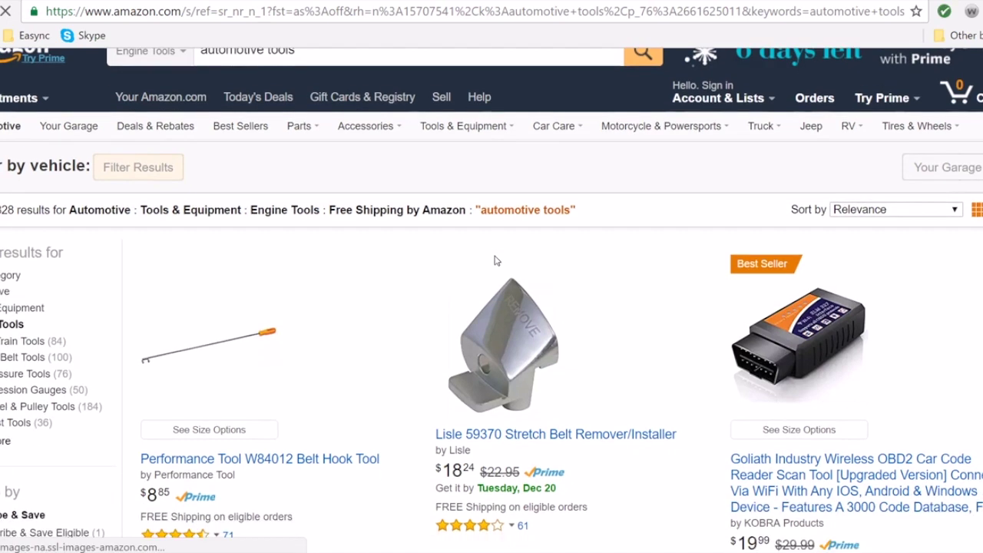
Grab the products on the first results page with the Easync extension and advance to the second page
{"action": "scroll", "coordinate": [578, 345], "scroll_direction": "up", "scroll_amount": 1}
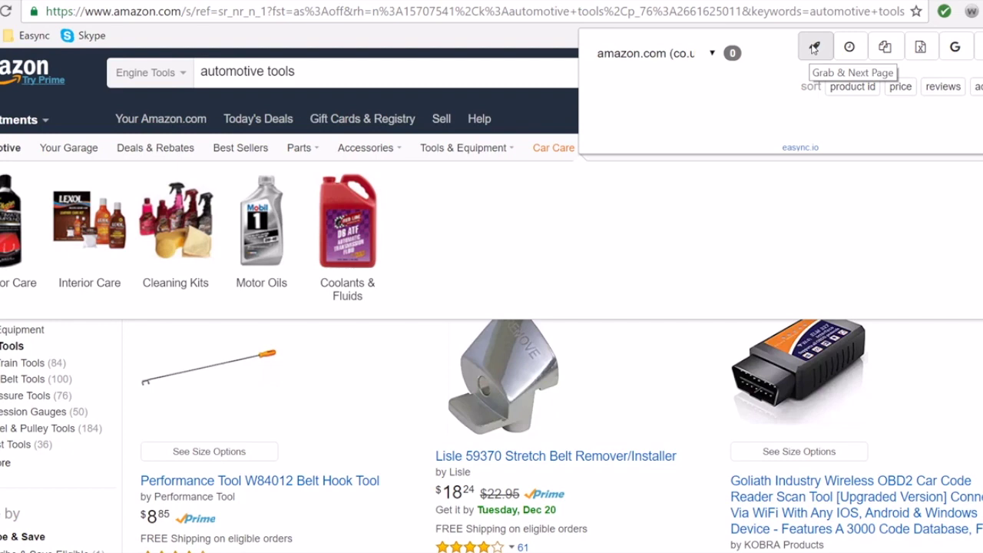
{"action": "left_click", "coordinate": [814, 49]}
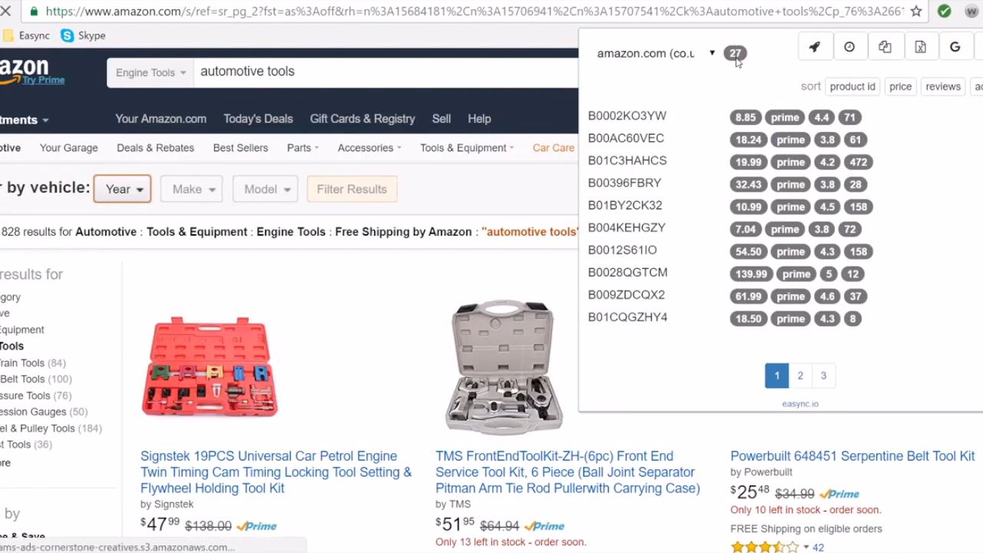
{"action": "mouse_move", "coordinate": [736, 62]}
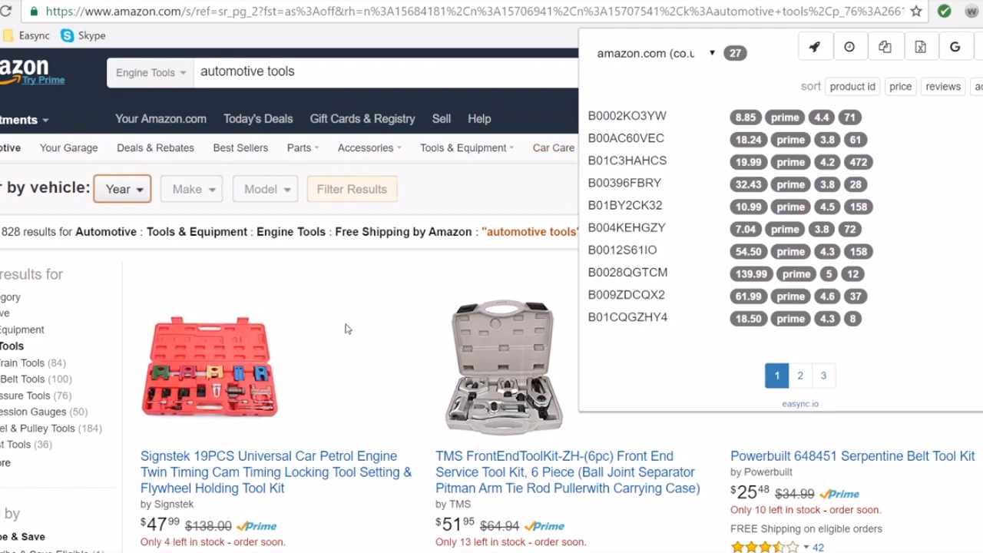
Look through the second results page, grab its products with the Easync extension, and advance to the third page
{"action": "scroll", "coordinate": [331, 321], "scroll_direction": "down", "scroll_amount": 1}
{"action": "scroll", "coordinate": [330, 321], "scroll_direction": "down", "scroll_amount": 14}
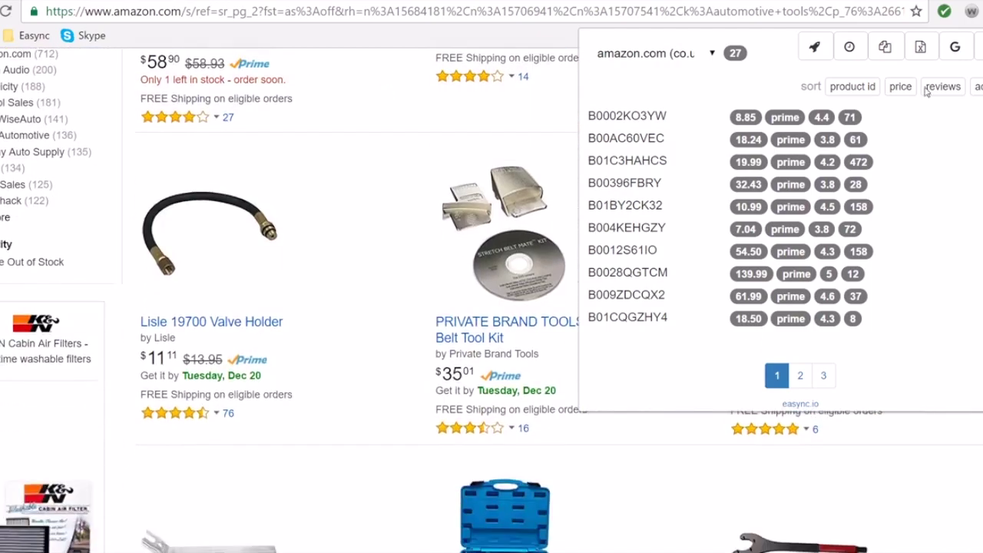
{"action": "left_click", "coordinate": [379, 312]}
{"action": "scroll", "coordinate": [380, 312], "scroll_direction": "down", "scroll_amount": 12}
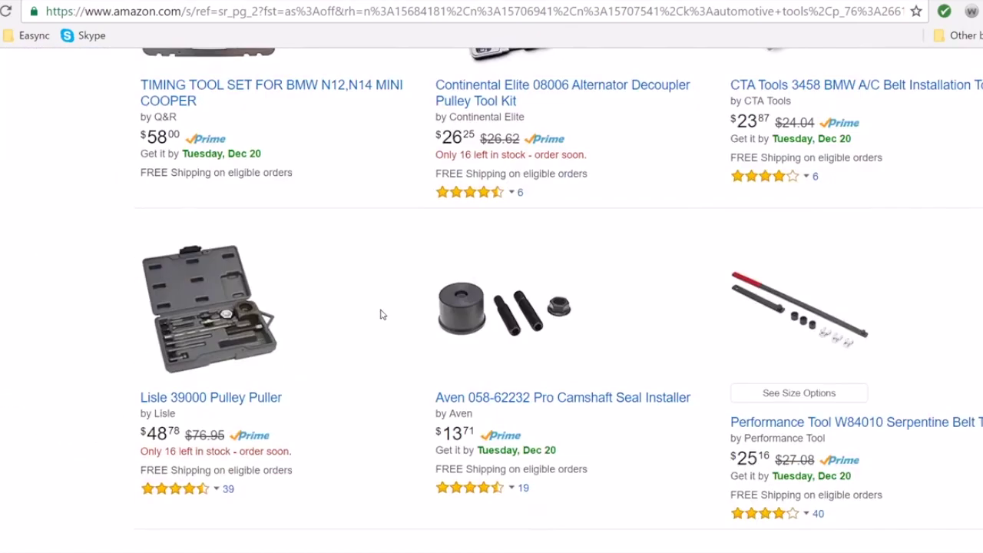
{"action": "scroll", "coordinate": [380, 312], "scroll_direction": "down", "scroll_amount": 1}
{"action": "scroll", "coordinate": [572, 395], "scroll_direction": "up", "scroll_amount": 1}
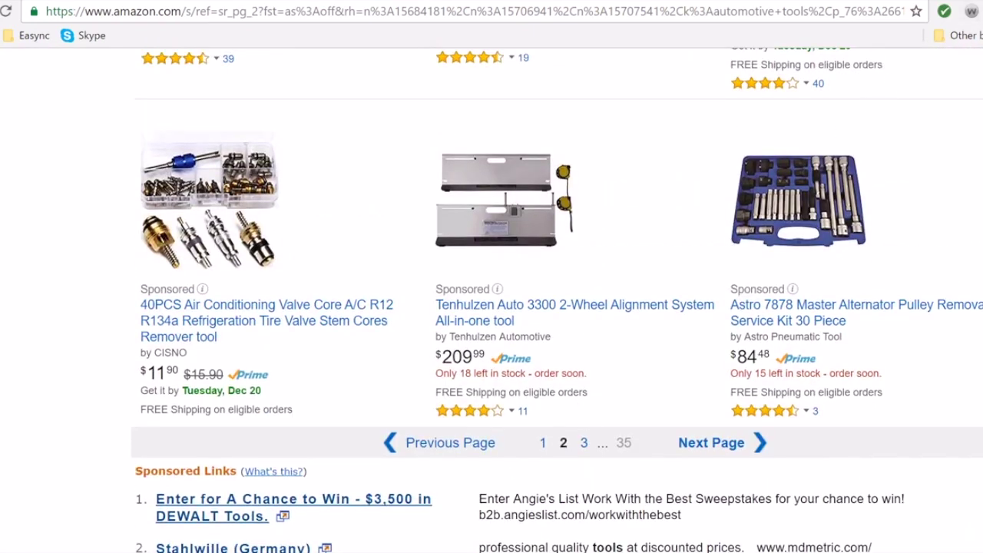
{"action": "left_click", "coordinate": [944, 11]}
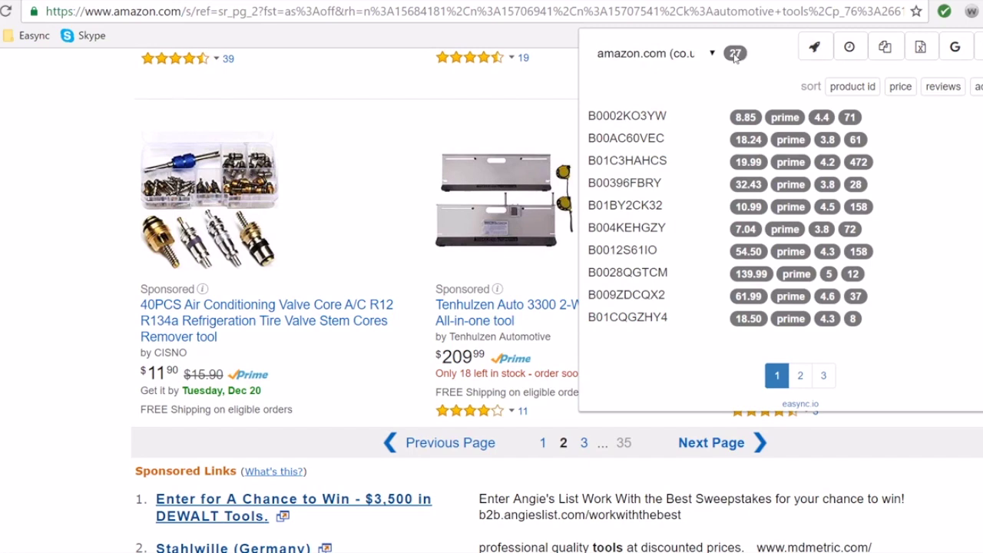
{"action": "left_click", "coordinate": [815, 49]}
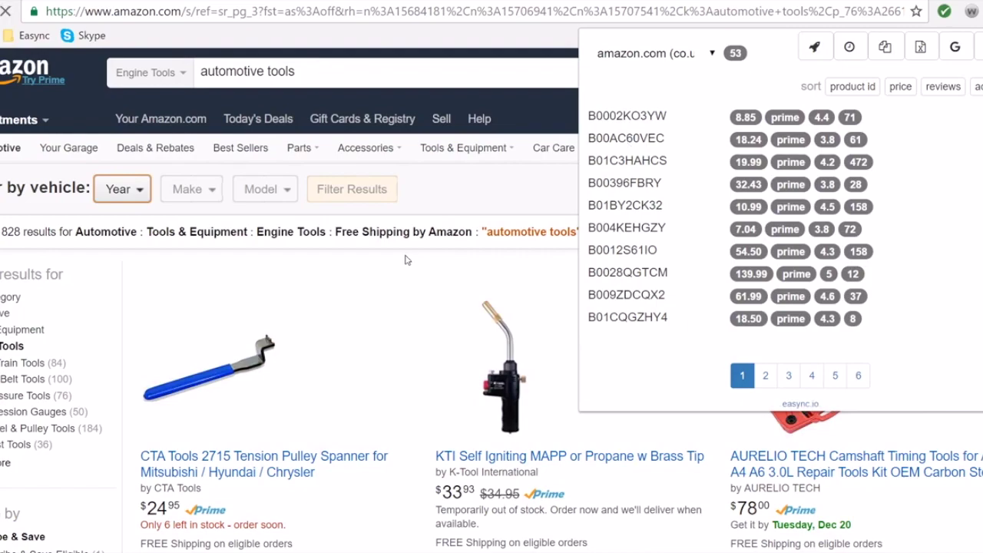
Examine the products on the third results page and review the extension's list of grabbed product IDs
{"action": "scroll", "coordinate": [407, 261], "scroll_direction": "down", "scroll_amount": 4}
{"action": "scroll", "coordinate": [407, 261], "scroll_direction": "down", "scroll_amount": 12}
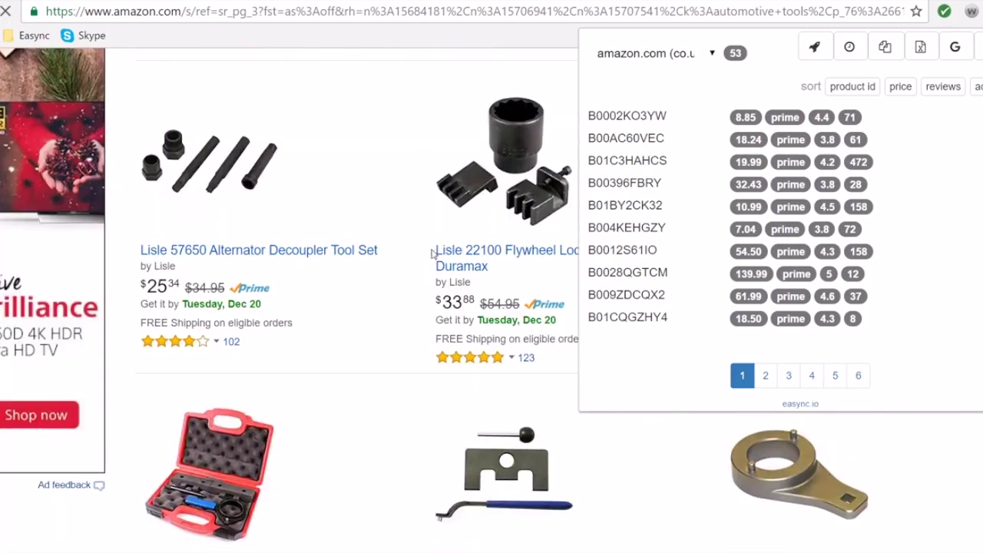
{"action": "left_click", "coordinate": [340, 281]}
{"action": "scroll", "coordinate": [340, 281], "scroll_direction": "down", "scroll_amount": 12}
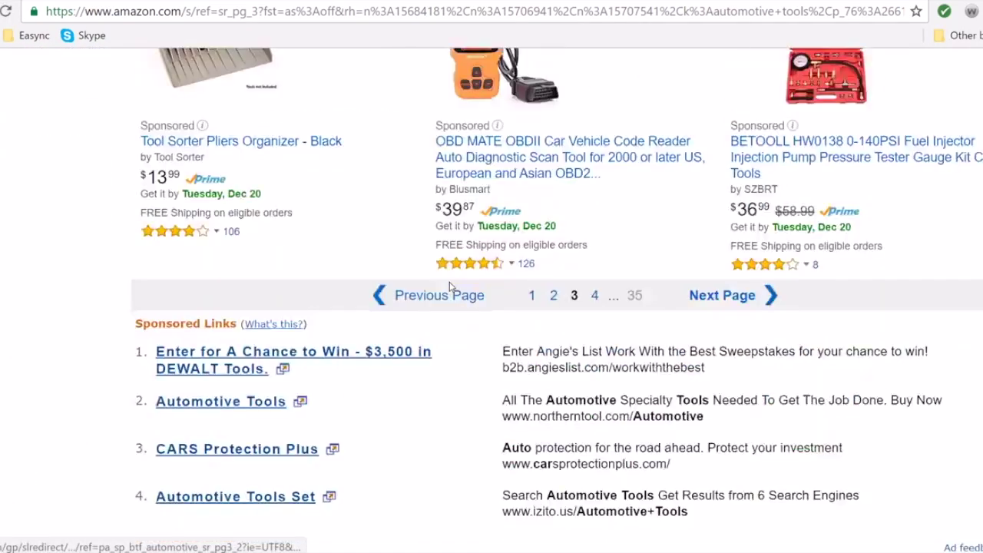
{"action": "scroll", "coordinate": [497, 303], "scroll_direction": "up", "scroll_amount": 3}
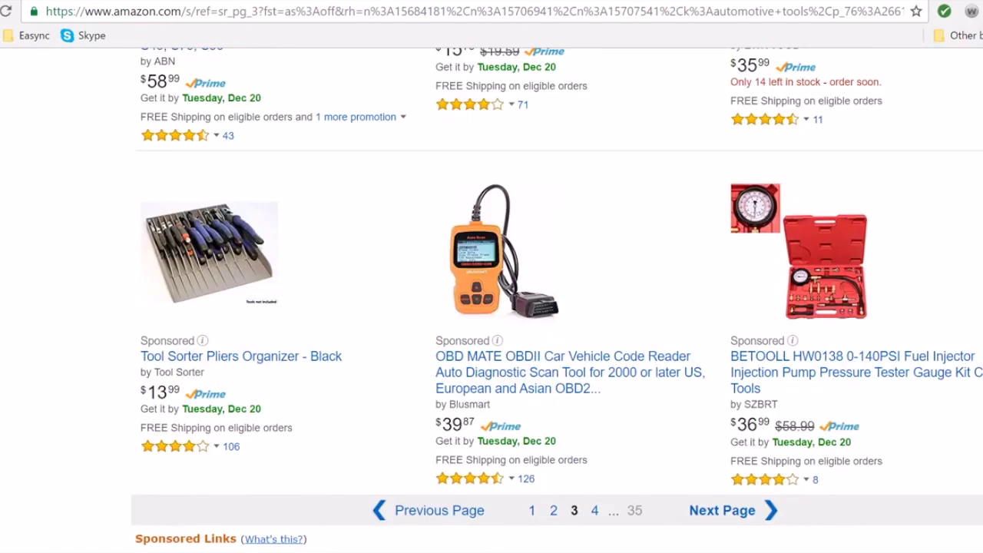
{"action": "left_click", "coordinate": [972, 11]}
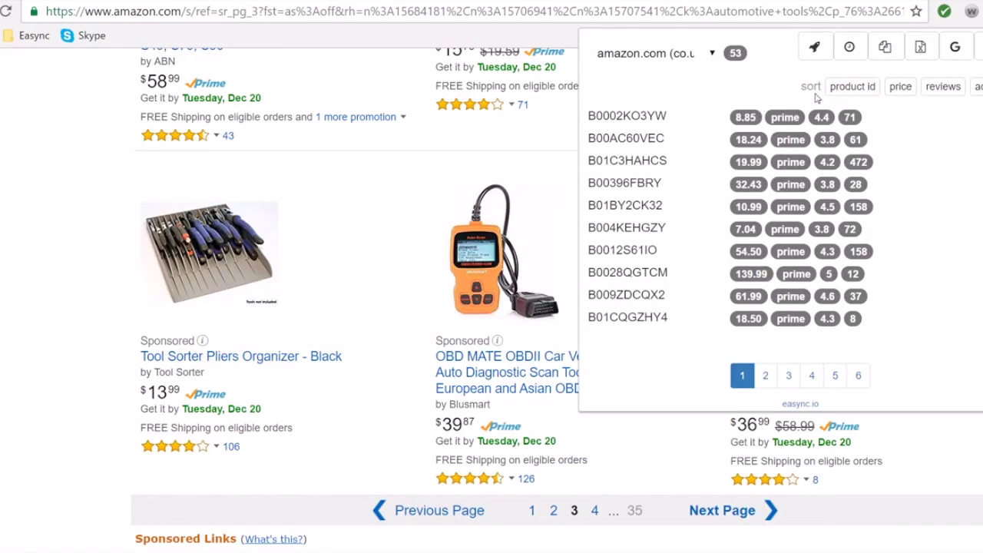
{"action": "key", "text": "Escape"}
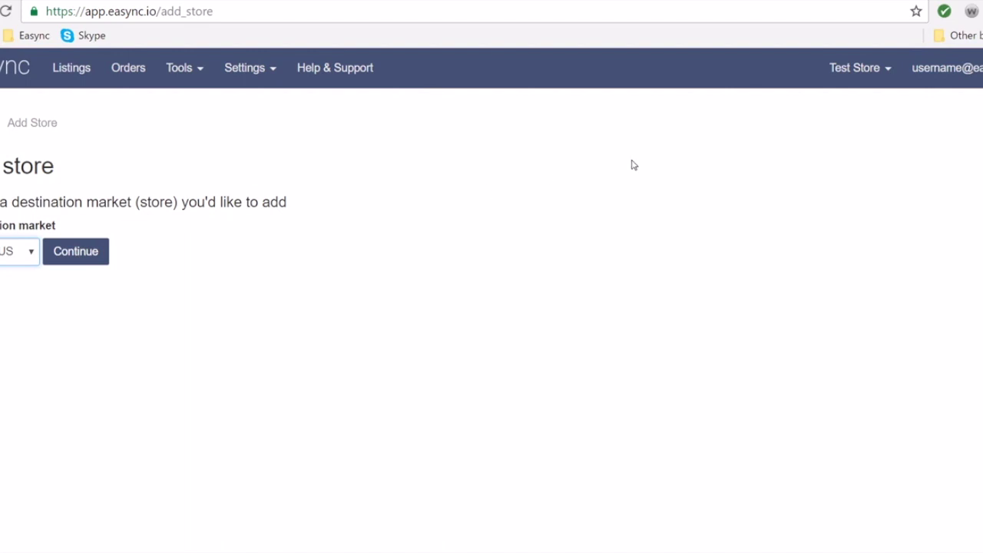
{"action": "left_click", "coordinate": [972, 10]}
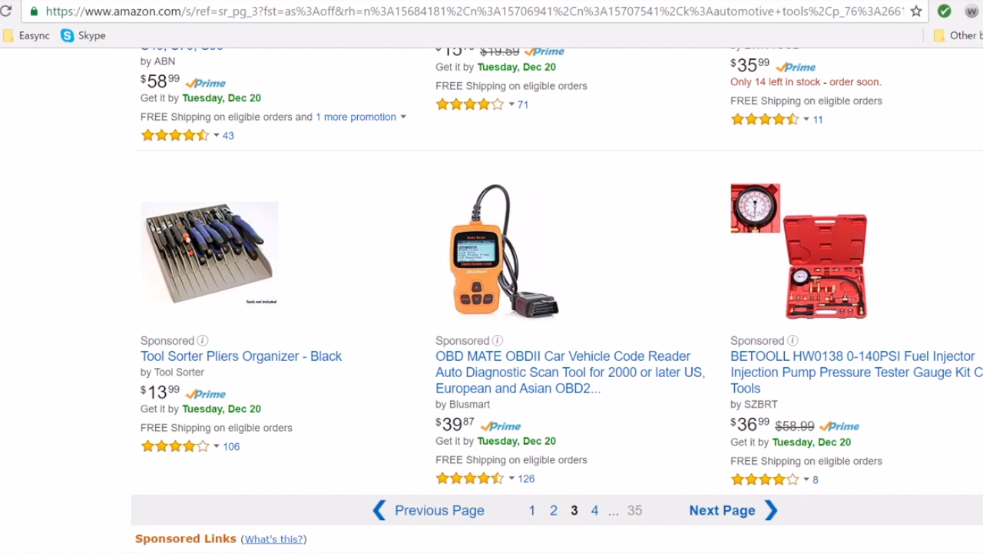
{"action": "left_click", "coordinate": [972, 11]}
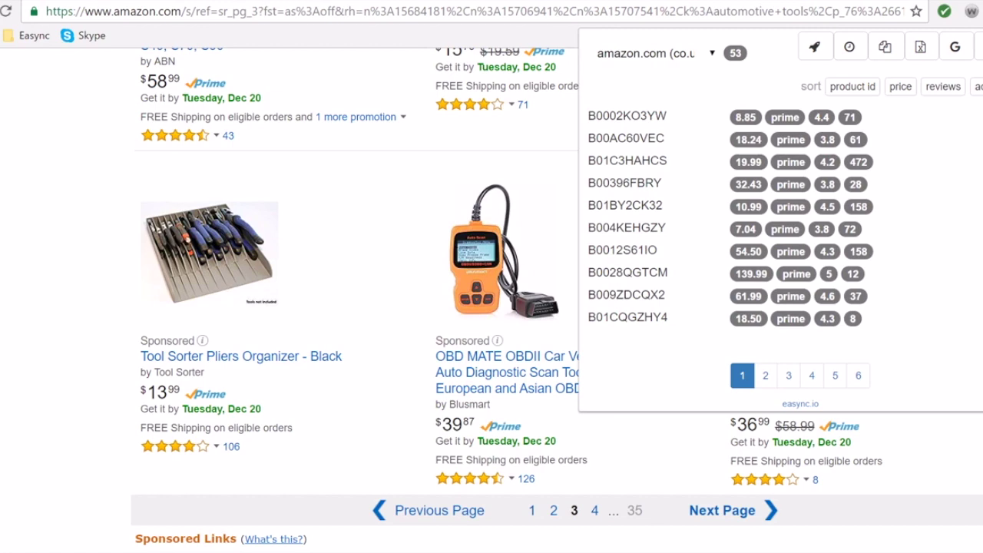
{"action": "key", "text": "Escape"}
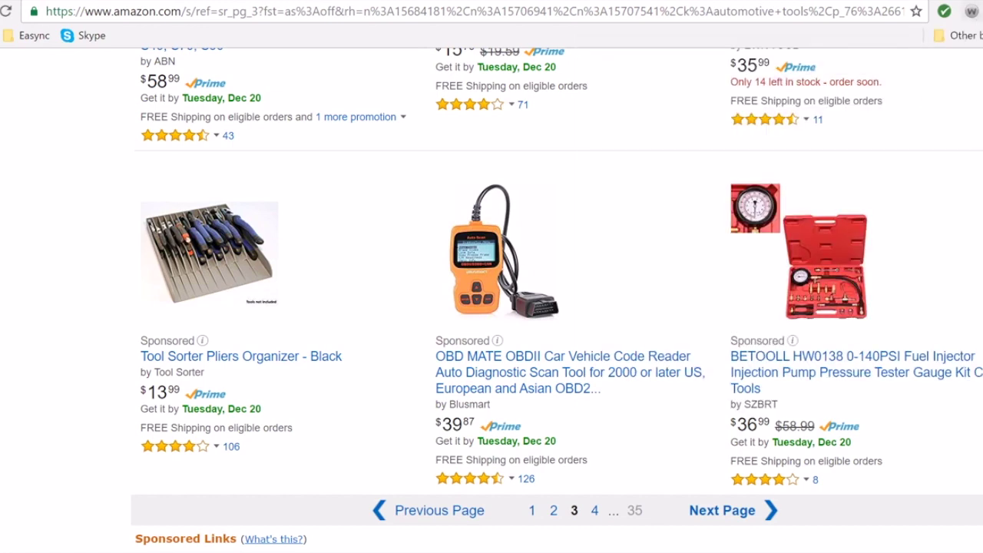
Start the extension's automatic grabbing of products, running from the third results page through the following pages
{"action": "key", "text": "alt+shift+e"}
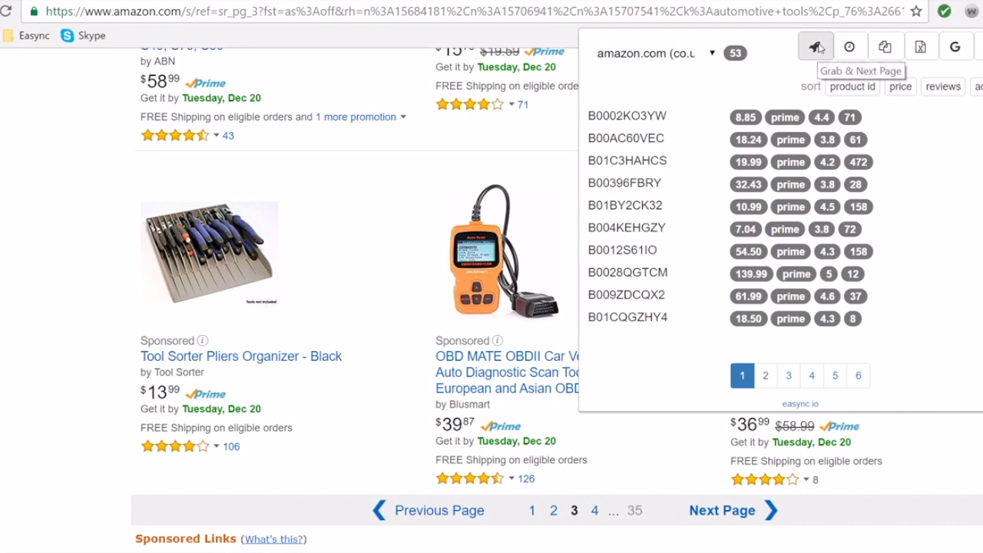
{"action": "left_click", "coordinate": [843, 49]}
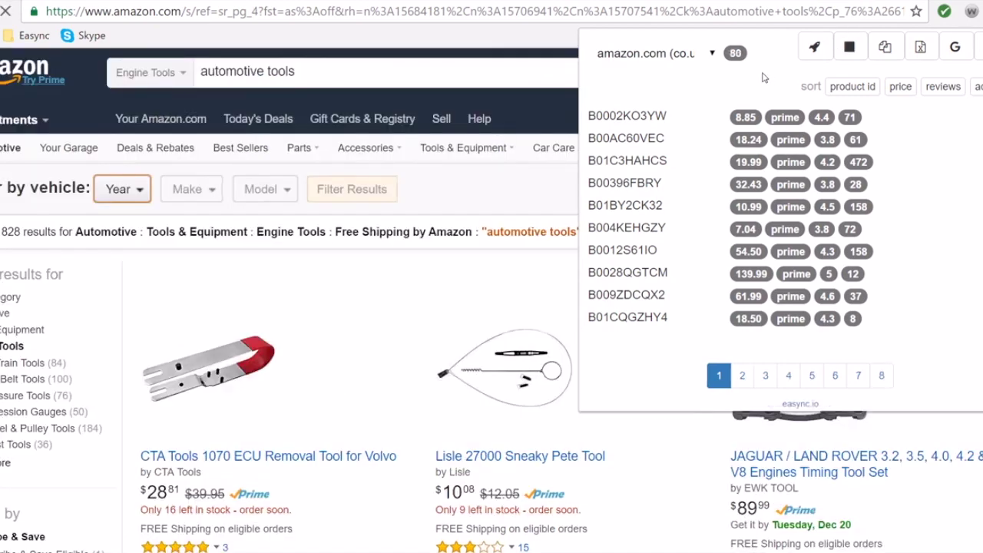
{"action": "scroll", "coordinate": [410, 241], "scroll_direction": "down", "scroll_amount": 10}
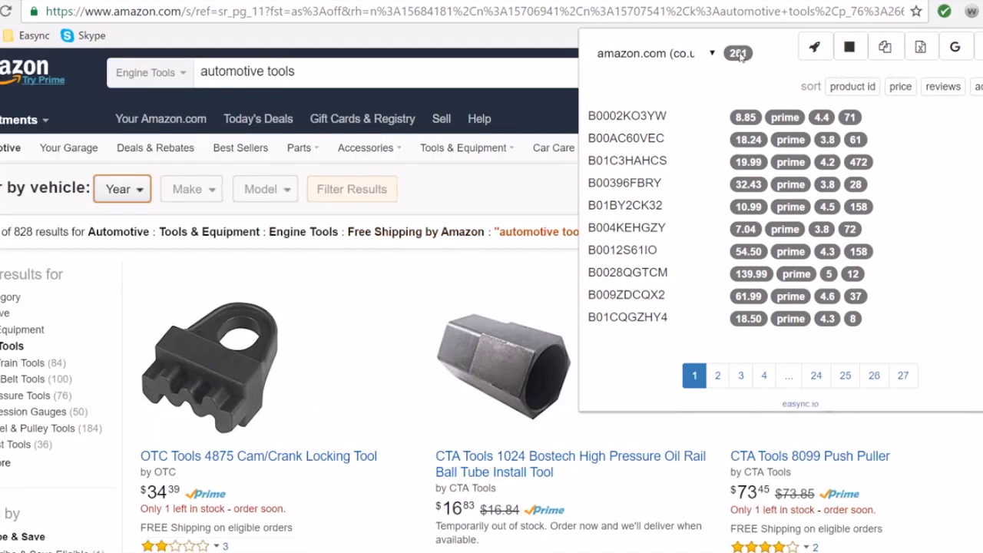
Stop the extension's automatic page-by-page grabbing and look over the products on the current results page
{"action": "left_click", "coordinate": [850, 47]}
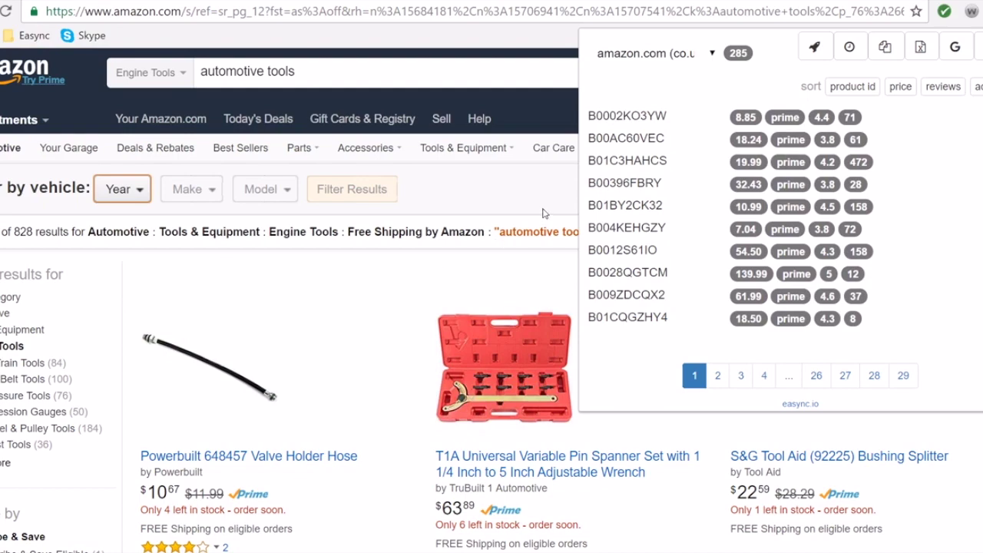
{"action": "scroll", "coordinate": [419, 242], "scroll_direction": "down", "scroll_amount": 2}
{"action": "scroll", "coordinate": [419, 242], "scroll_direction": "down", "scroll_amount": 5}
{"action": "scroll", "coordinate": [421, 237], "scroll_direction": "up", "scroll_amount": 6}
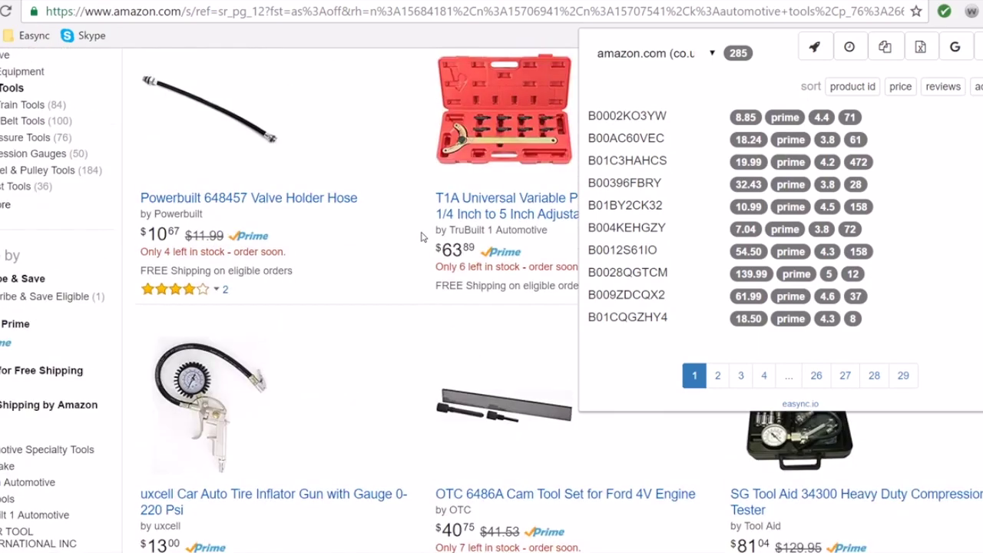
{"action": "scroll", "coordinate": [420, 237], "scroll_direction": "up", "scroll_amount": 1}
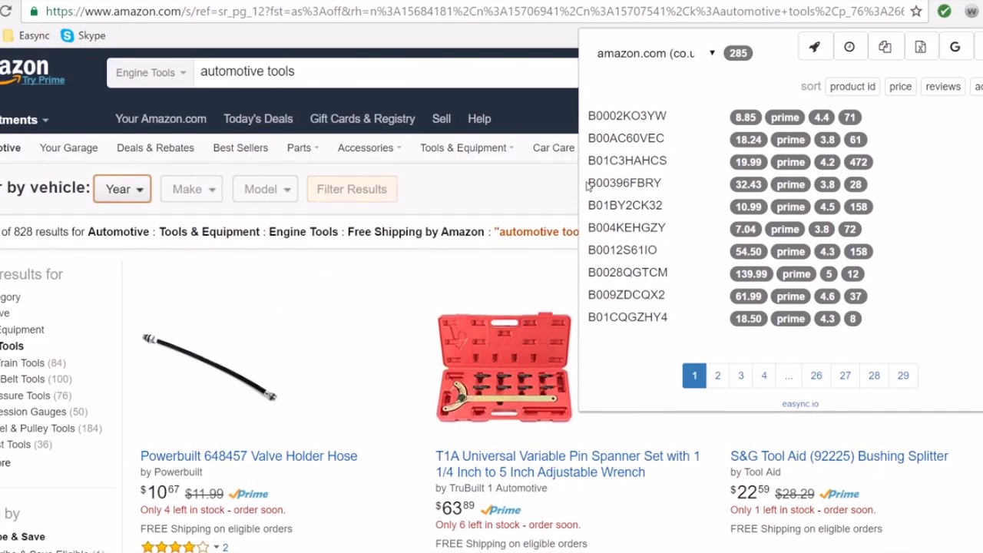
Copy all grabbed Amazon product IDs from the extension's list and leave the extension
{"action": "left_click", "coordinate": [886, 54]}
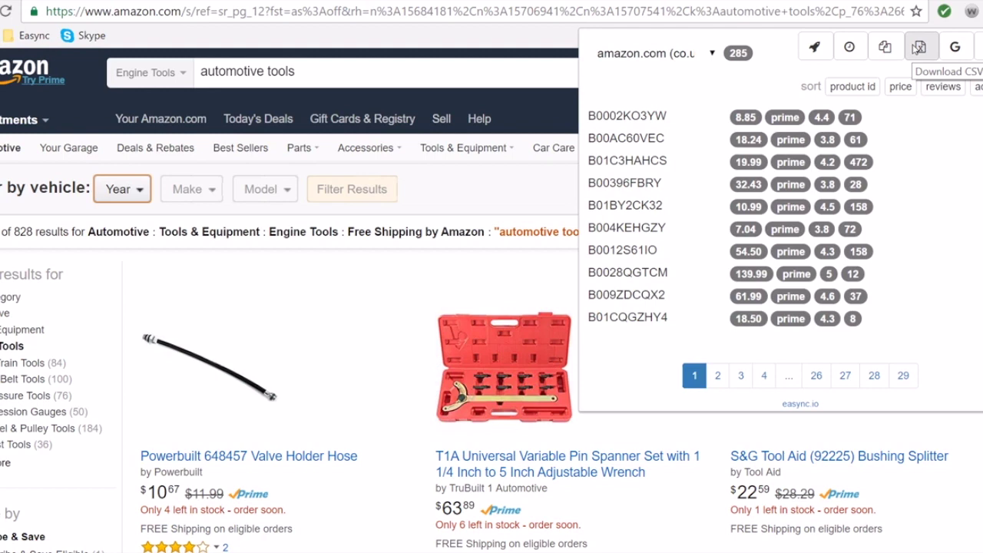
{"action": "left_click", "coordinate": [957, 49]}
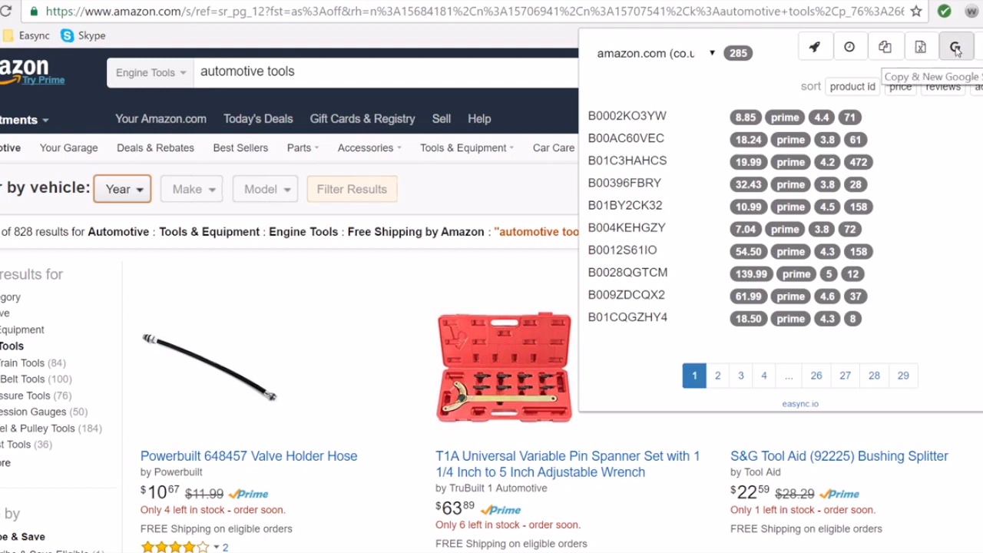
{"action": "left_click", "coordinate": [884, 49]}
{"action": "left_click", "coordinate": [405, 316]}
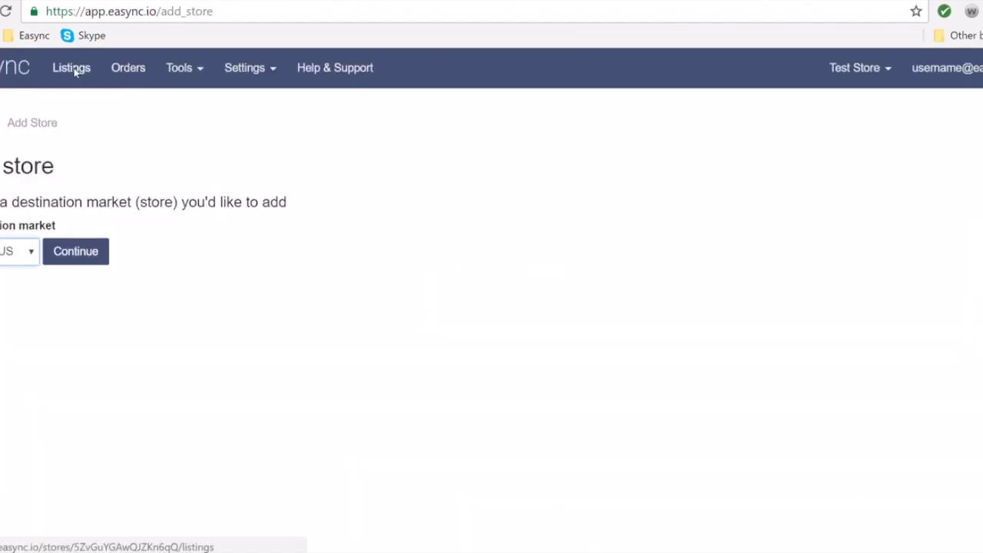
In the Easync web app, start creating new listings for Test Store and choose Amazon US as the source market
{"action": "left_click", "coordinate": [72, 69]}
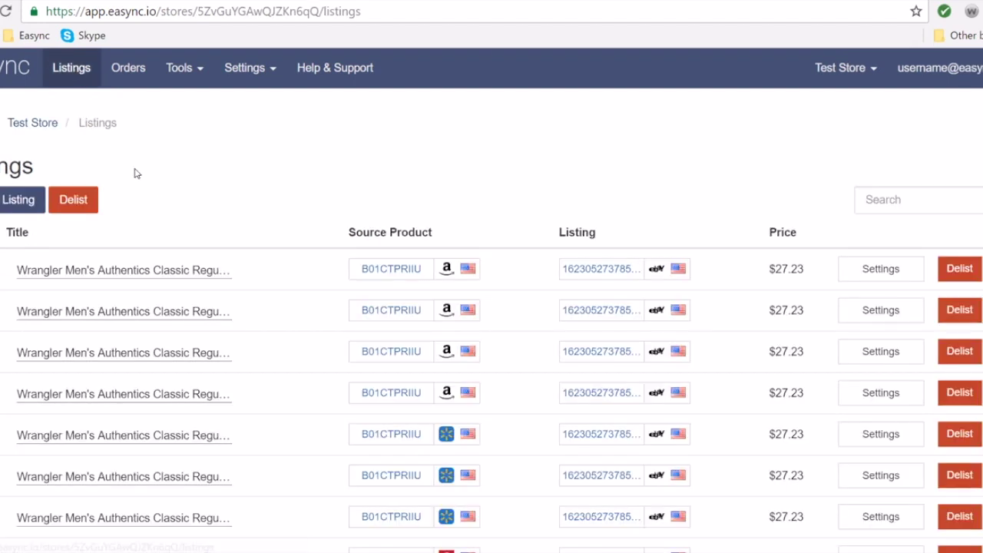
{"action": "left_click", "coordinate": [9, 202]}
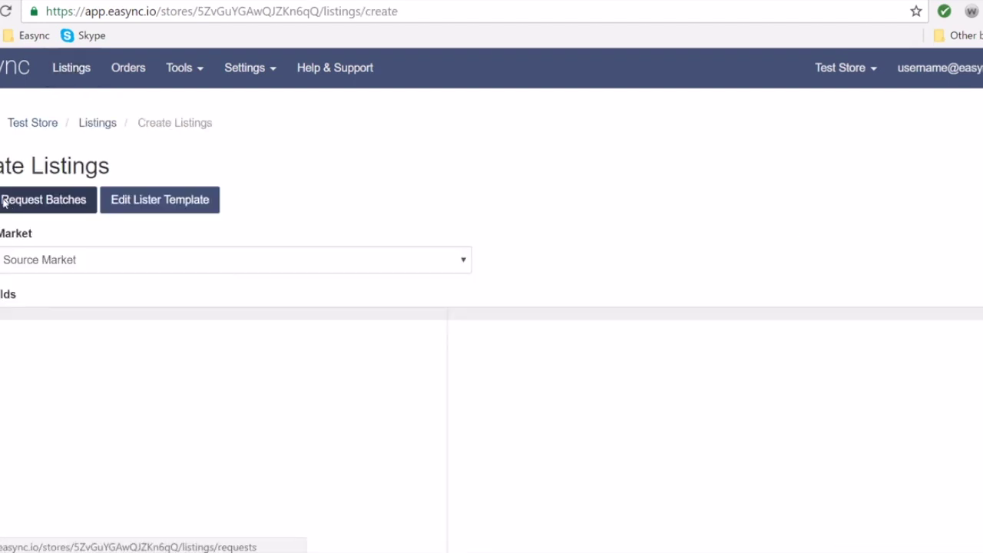
{"action": "scroll", "coordinate": [4, 201], "scroll_direction": "down", "scroll_amount": 1}
{"action": "left_click", "coordinate": [6, 182]}
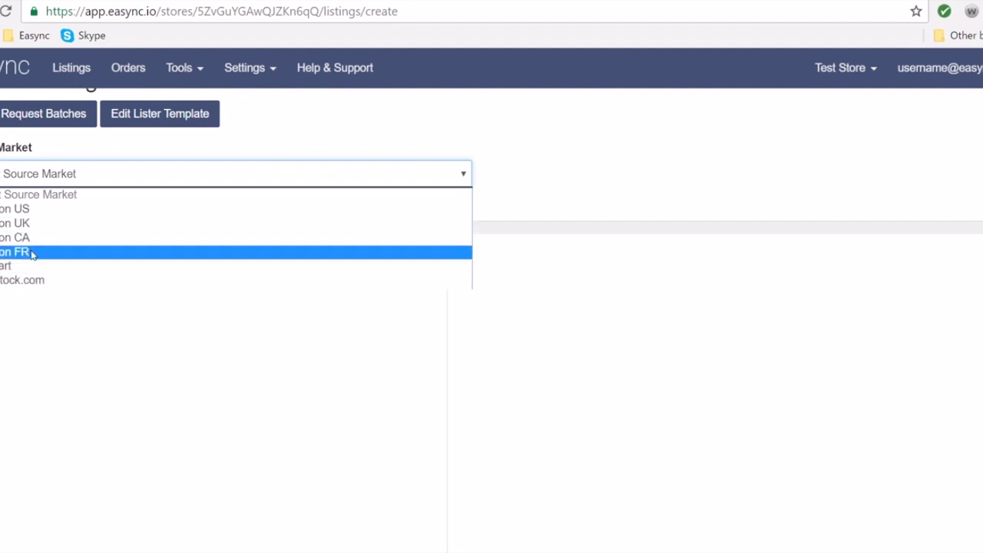
{"action": "left_click", "coordinate": [35, 210]}
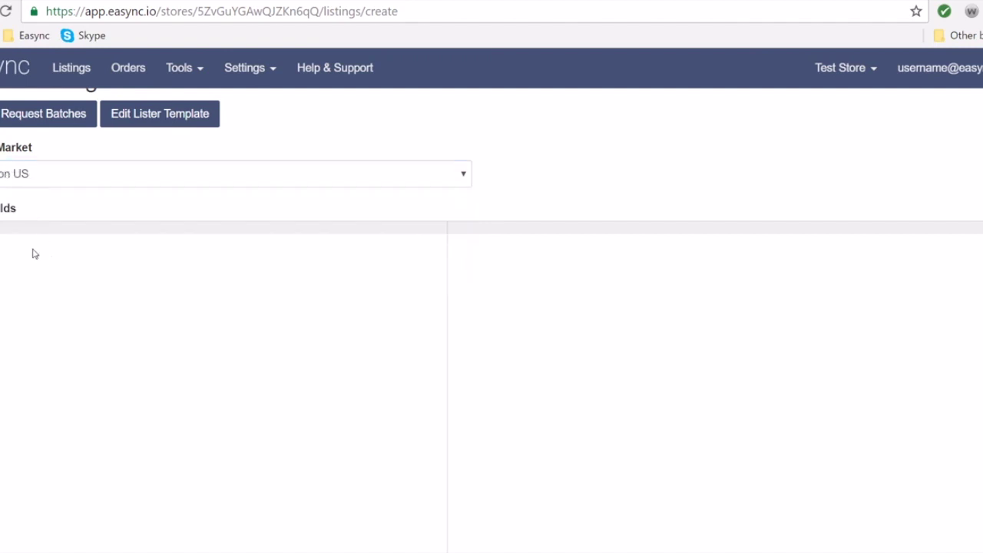
Paste the copied product IDs into the item list and submit them for preview instead of listing directly
{"action": "key", "text": "ctrl+v"}
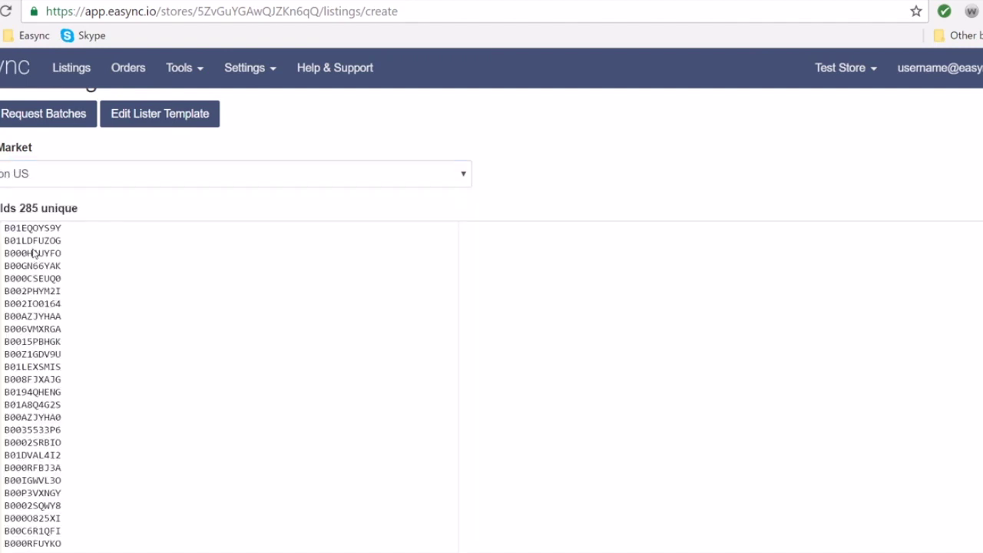
{"action": "scroll", "coordinate": [15, 374], "scroll_direction": "down", "scroll_amount": 3}
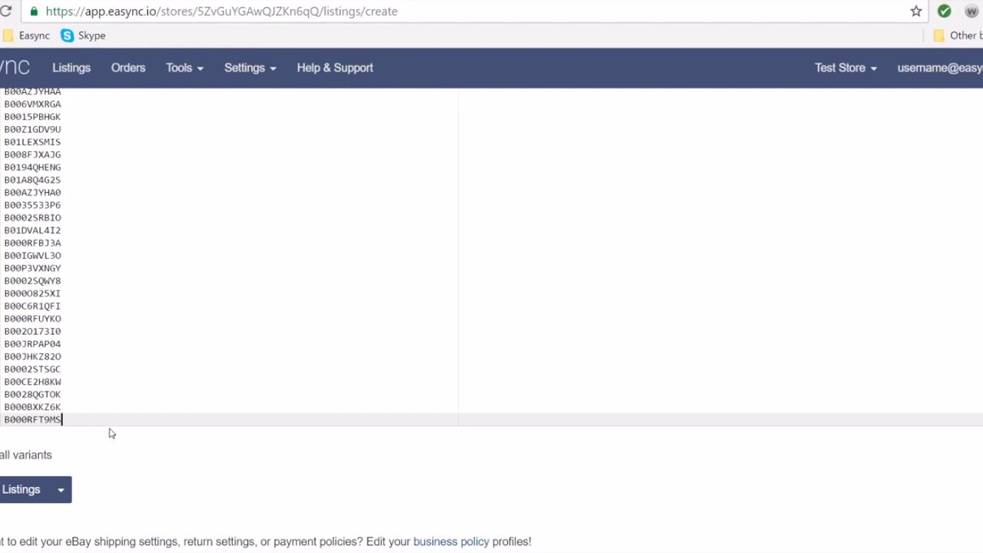
{"action": "left_click", "coordinate": [68, 494]}
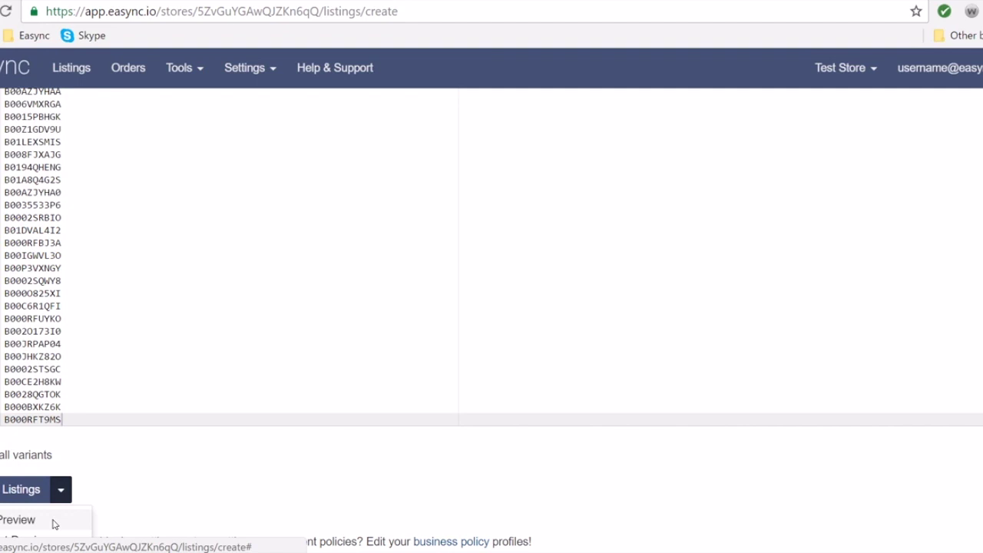
{"action": "left_click", "coordinate": [54, 520]}
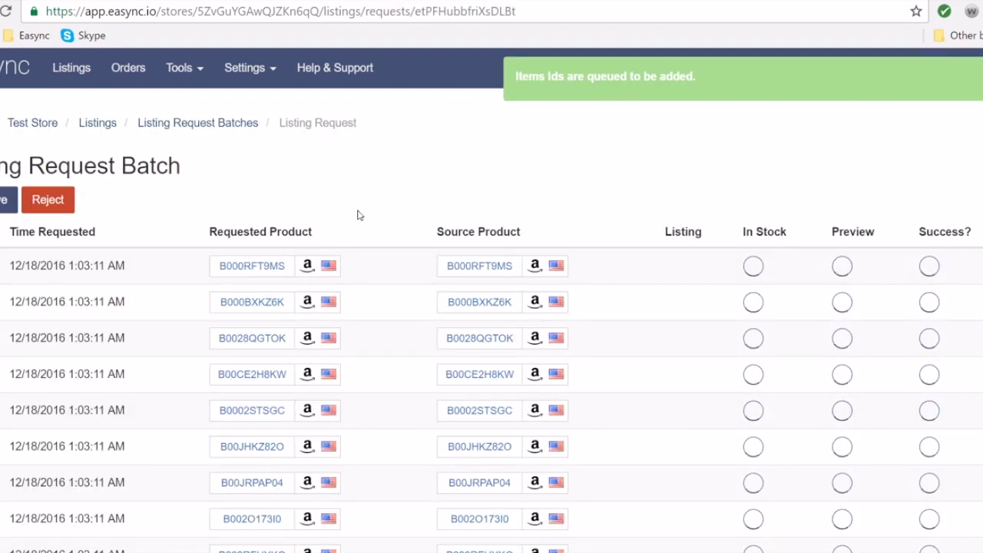
Look over the listing request batch, checking each product's stock, preview and approval status
{"action": "scroll", "coordinate": [358, 214], "scroll_direction": "down", "scroll_amount": 2}
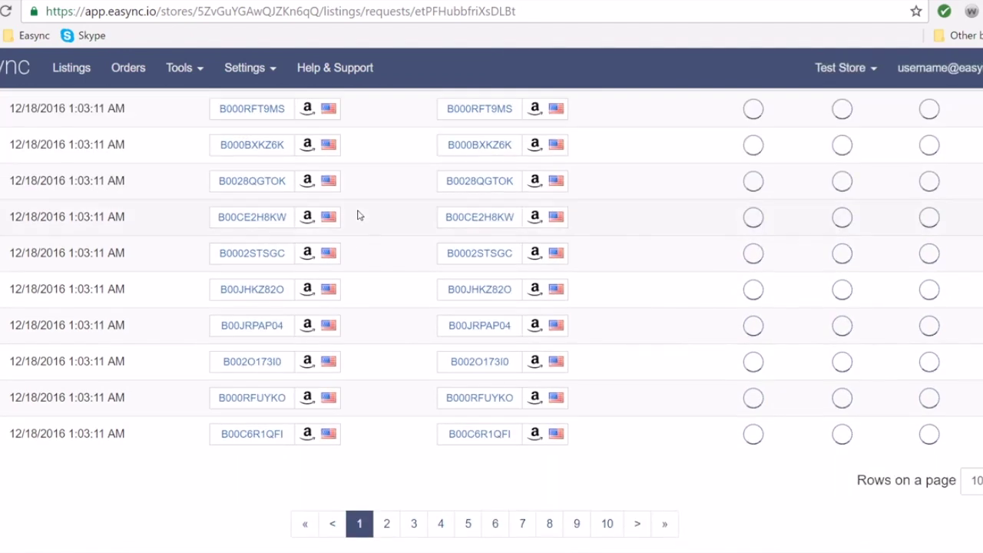
{"action": "scroll", "coordinate": [428, 275], "scroll_direction": "up", "scroll_amount": 2}
{"action": "scroll", "coordinate": [428, 275], "scroll_direction": "down", "scroll_amount": 1}
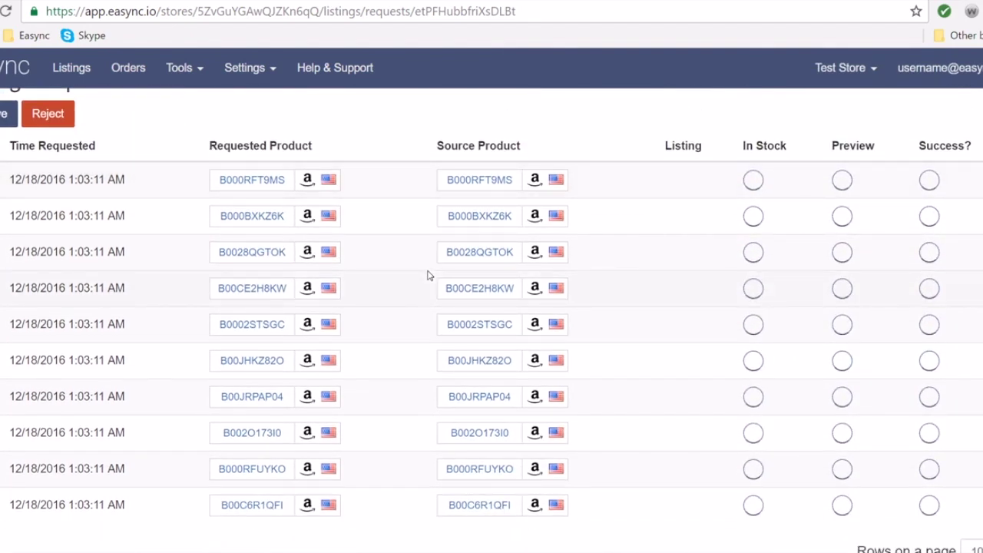
{"action": "scroll", "coordinate": [391, 278], "scroll_direction": "up", "scroll_amount": 1}
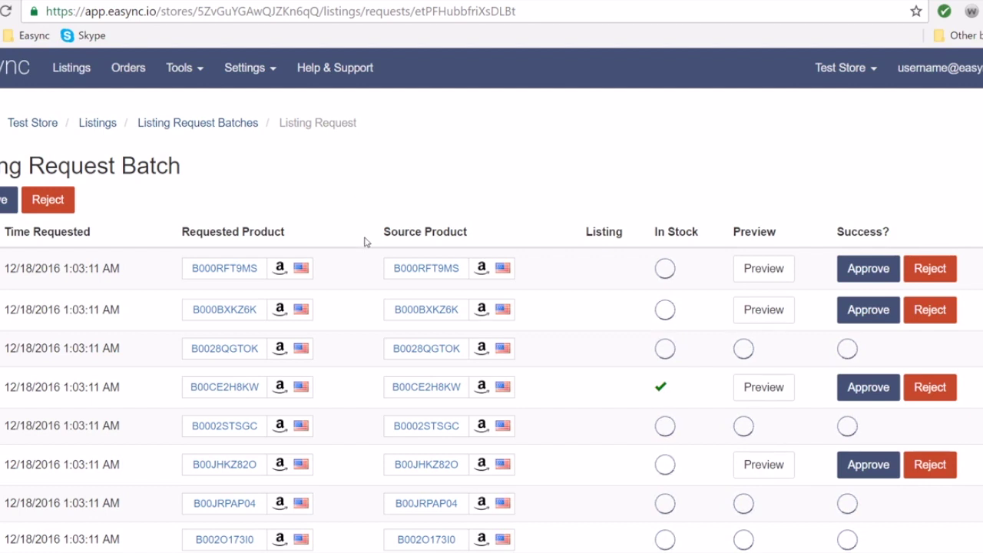
{"action": "scroll", "coordinate": [366, 242], "scroll_direction": "down", "scroll_amount": 2}
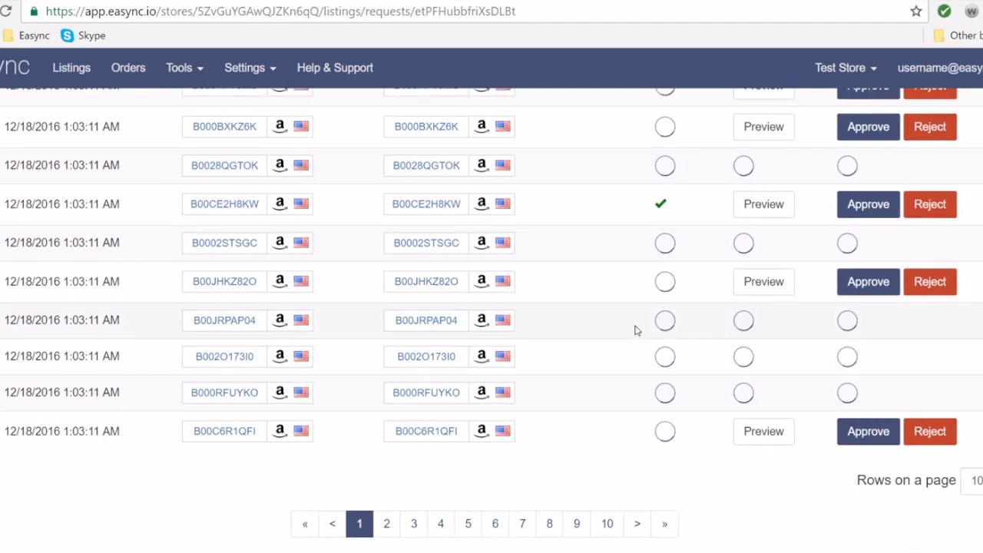
{"action": "scroll", "coordinate": [636, 330], "scroll_direction": "up", "scroll_amount": 2}
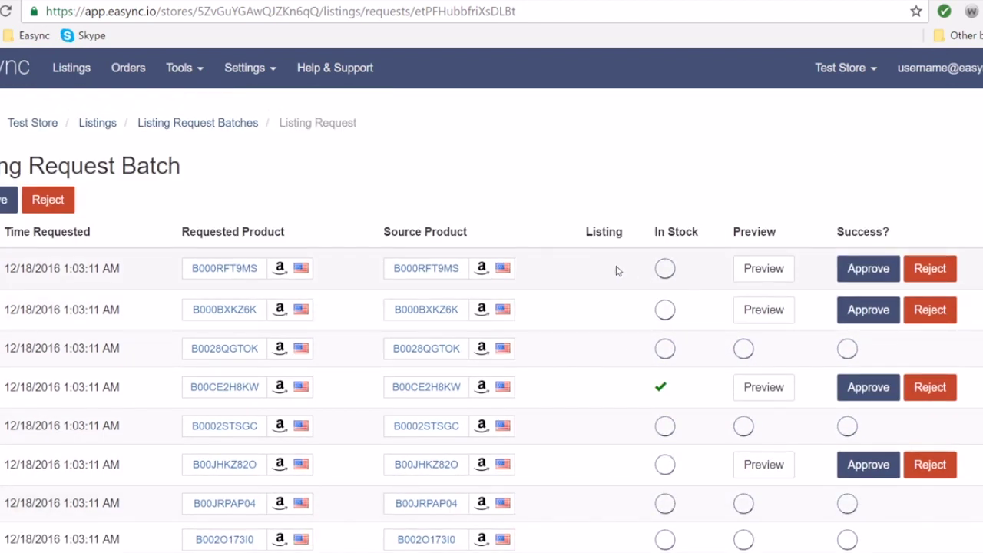
Open the preview of product B000RFT9MS in the listing editor and look over its details
{"action": "left_click", "coordinate": [758, 270]}
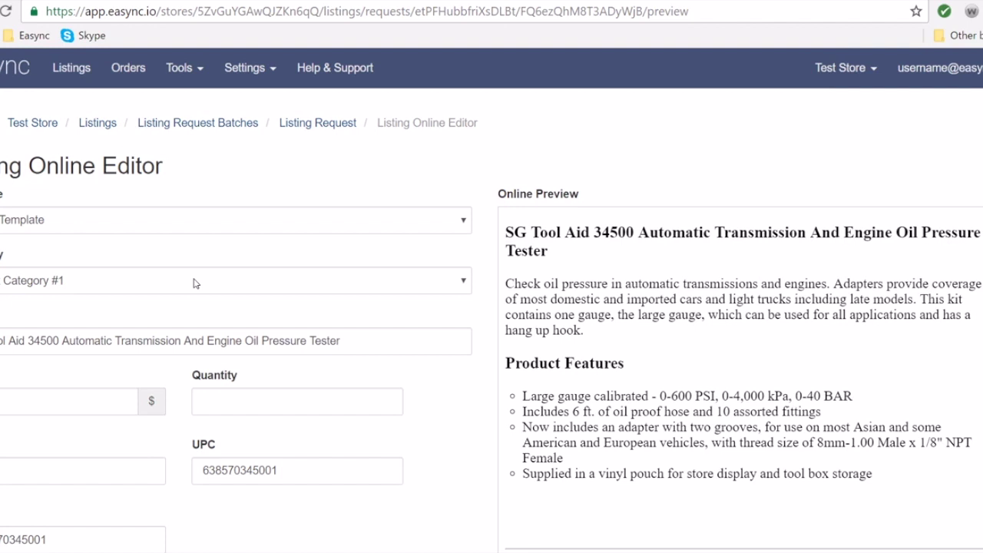
{"action": "scroll", "coordinate": [591, 277], "scroll_direction": "down", "scroll_amount": 2}
{"action": "scroll", "coordinate": [591, 277], "scroll_direction": "up", "scroll_amount": 2}
Switch the listing to the Default Template and examine its preview, item specifics and description
{"action": "left_click", "coordinate": [458, 223]}
{"action": "left_click", "coordinate": [386, 255]}
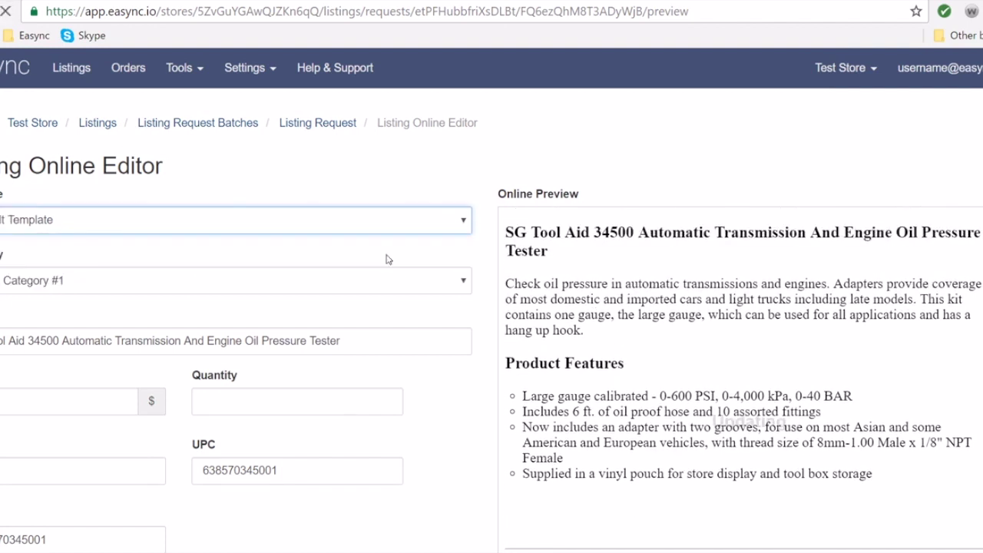
{"action": "scroll", "coordinate": [659, 282], "scroll_direction": "down", "scroll_amount": 4}
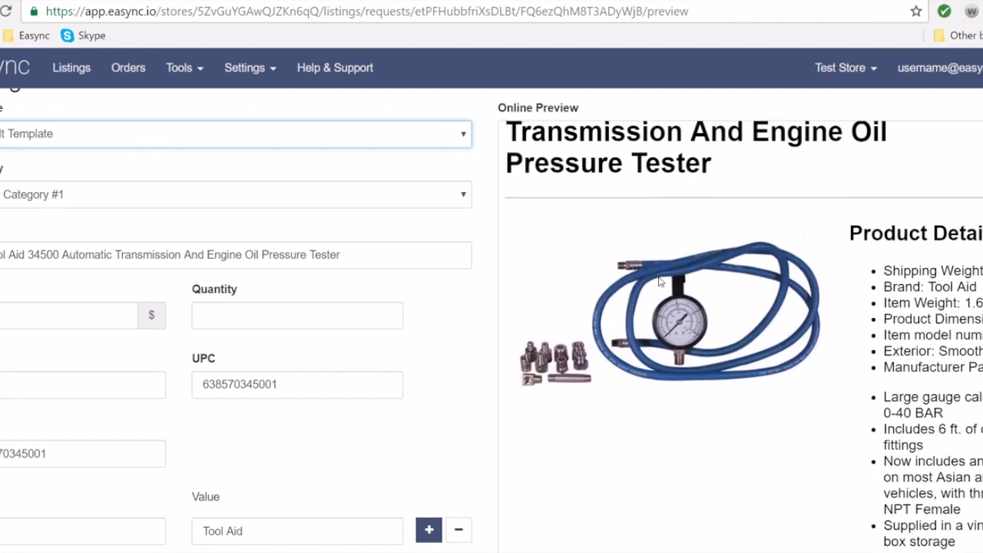
{"action": "scroll", "coordinate": [658, 282], "scroll_direction": "down", "scroll_amount": 2}
{"action": "scroll", "coordinate": [658, 282], "scroll_direction": "up", "scroll_amount": 5}
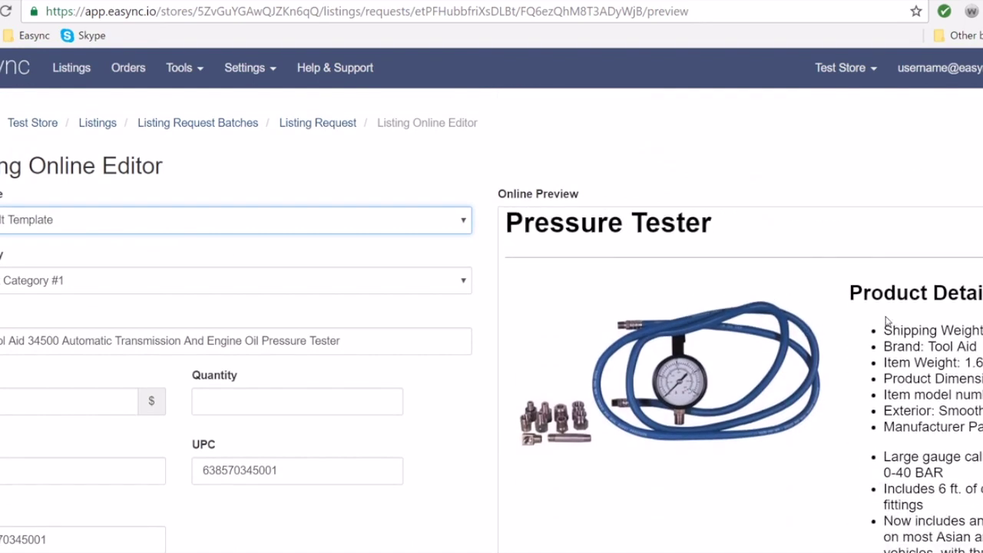
{"action": "left_click", "coordinate": [908, 341]}
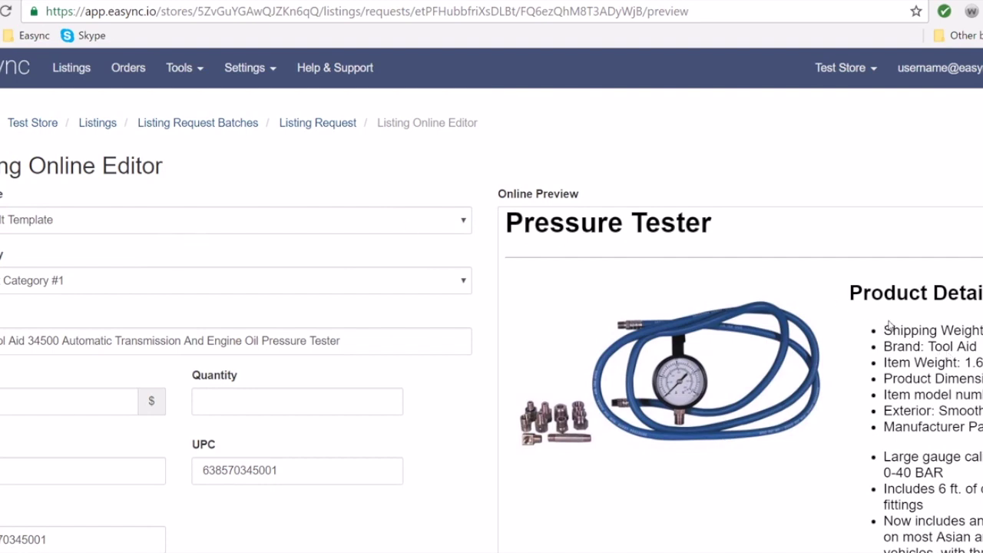
{"action": "scroll", "coordinate": [685, 309], "scroll_direction": "down", "scroll_amount": 10}
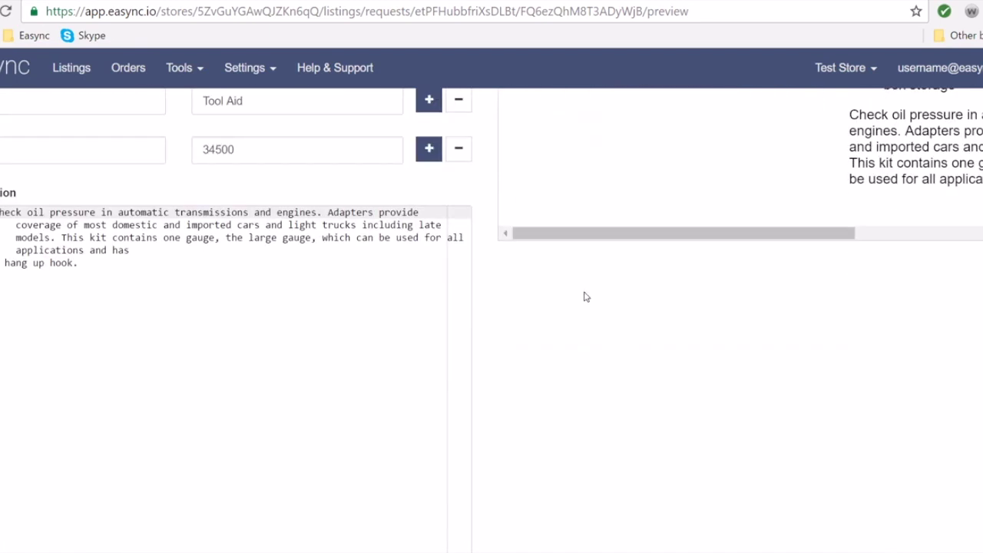
{"action": "left_click", "coordinate": [171, 255]}
{"action": "scroll", "coordinate": [307, 295], "scroll_direction": "up", "scroll_amount": 1}
{"action": "scroll", "coordinate": [629, 310], "scroll_direction": "up", "scroll_amount": 5}
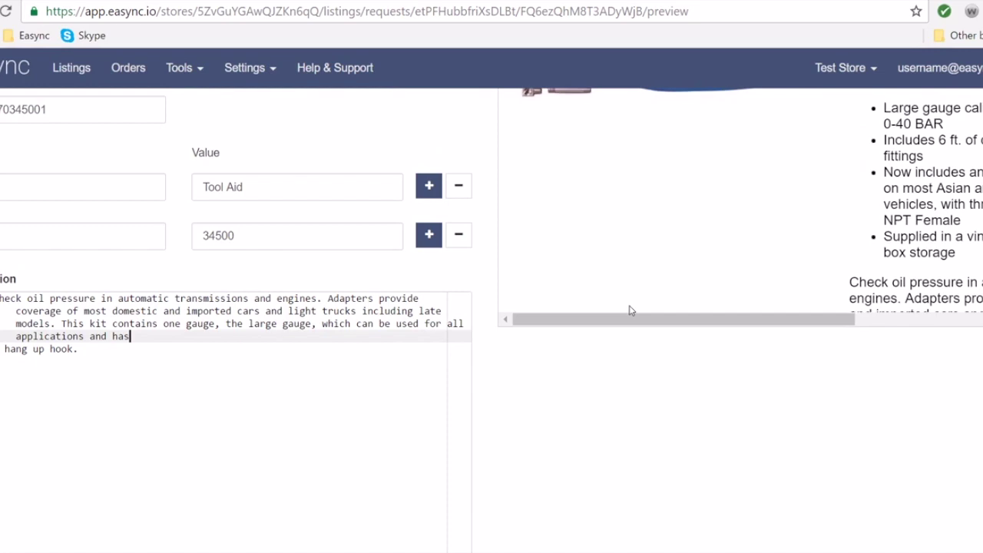
{"action": "scroll", "coordinate": [505, 236], "scroll_direction": "up", "scroll_amount": 3}
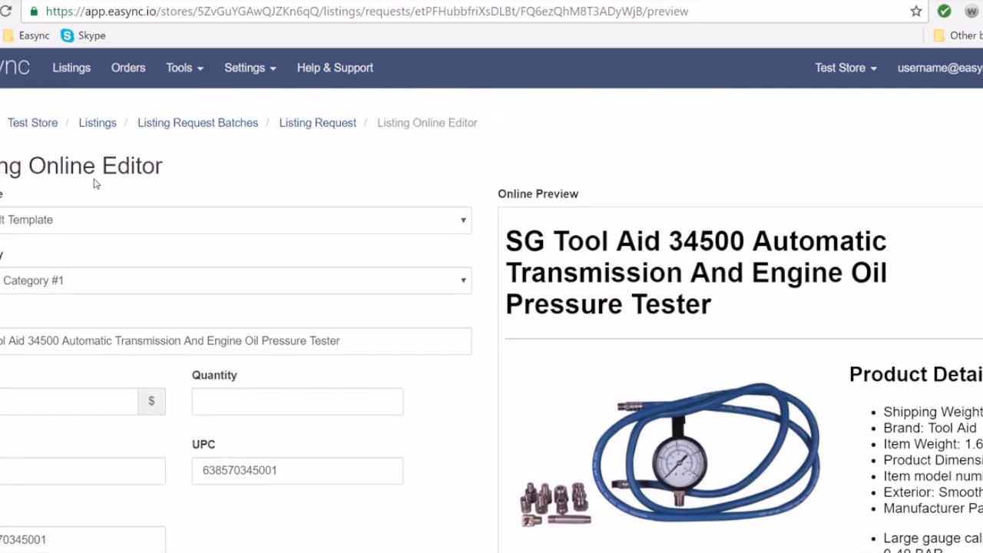
Apply the Alternative Template to the listing and review its preview from product features through the returns section
{"action": "left_click", "coordinate": [126, 217]}
{"action": "left_click", "coordinate": [90, 269]}
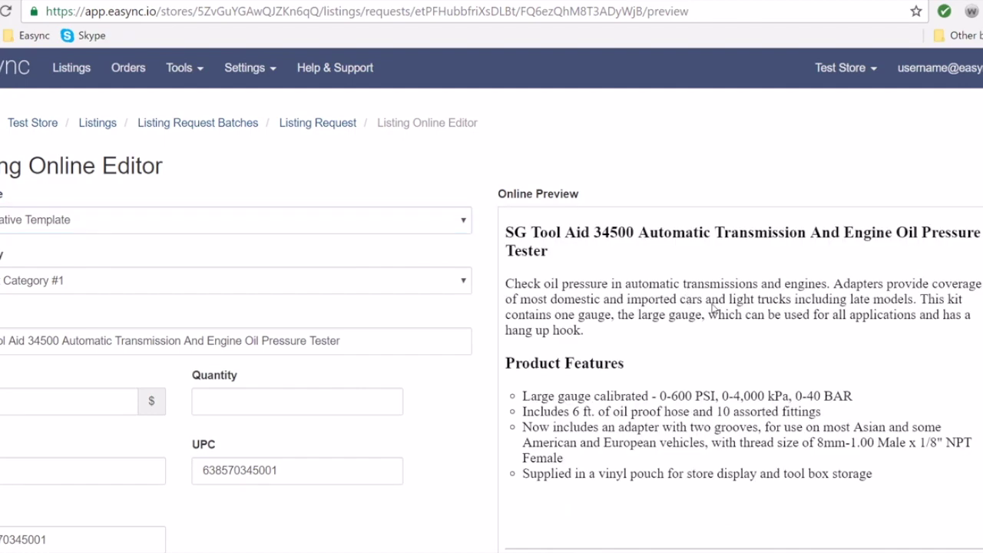
{"action": "scroll", "coordinate": [691, 307], "scroll_direction": "down", "scroll_amount": 10}
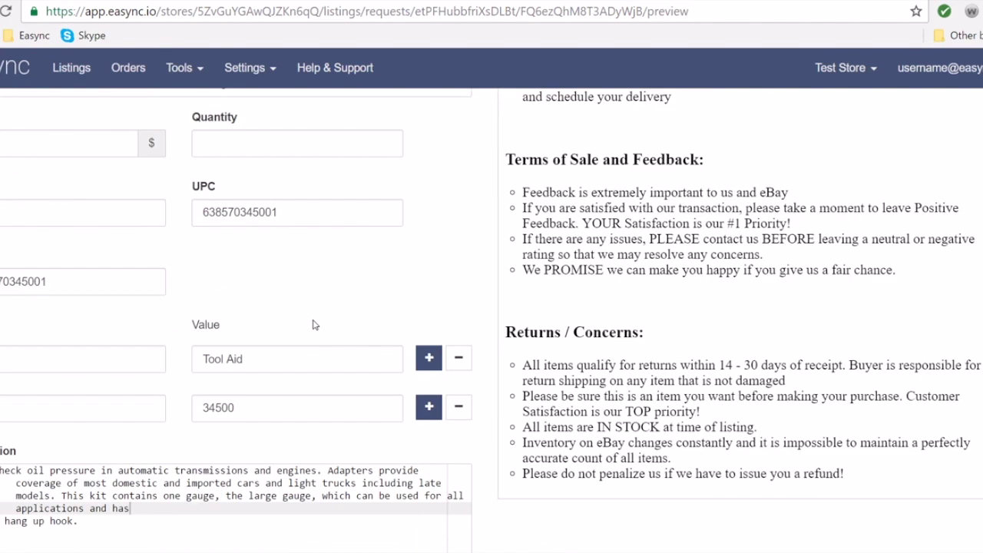
{"action": "left_click", "coordinate": [260, 470]}
{"action": "scroll", "coordinate": [578, 394], "scroll_direction": "down", "scroll_amount": 2}
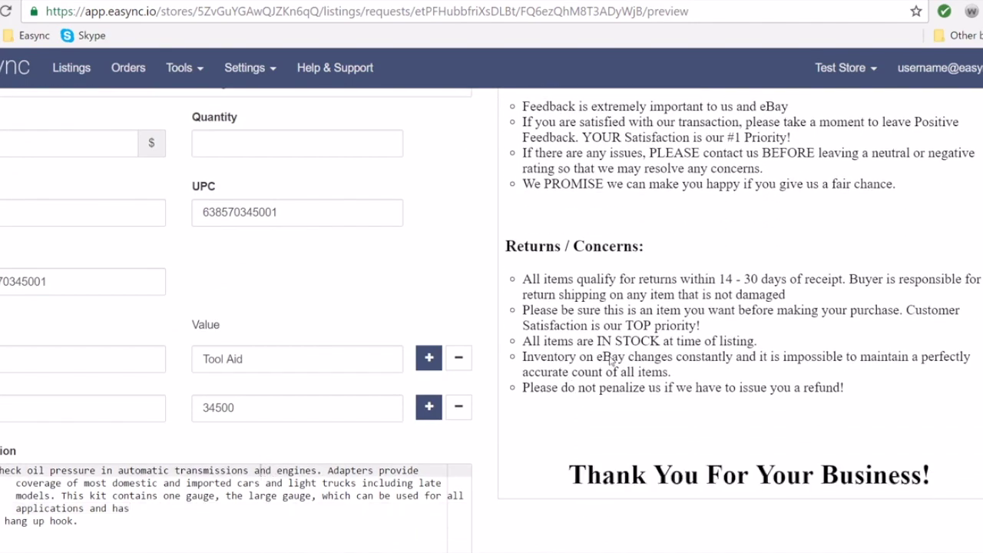
{"action": "scroll", "coordinate": [694, 381], "scroll_direction": "down", "scroll_amount": 1}
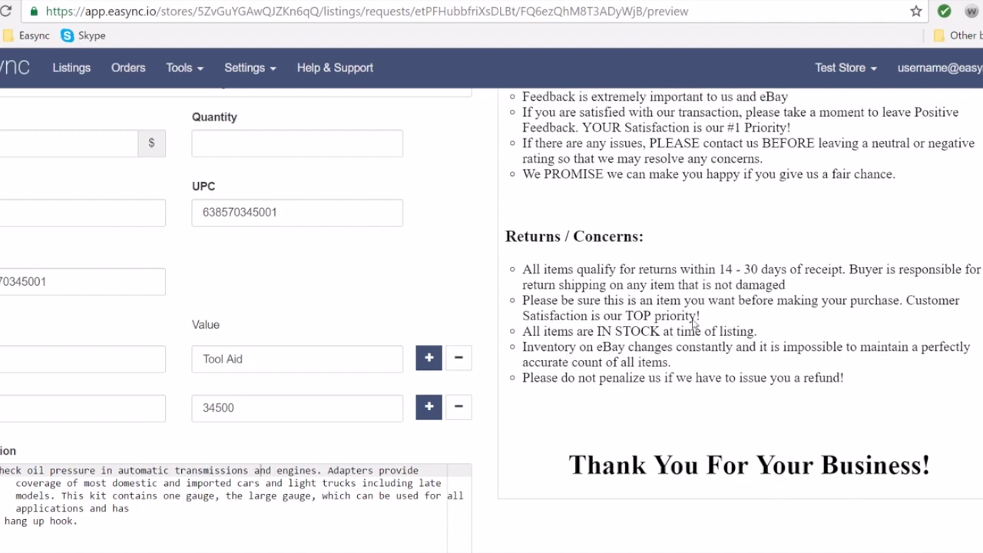
{"action": "scroll", "coordinate": [626, 296], "scroll_direction": "down", "scroll_amount": 2}
{"action": "scroll", "coordinate": [514, 322], "scroll_direction": "up", "scroll_amount": 5}
{"action": "scroll", "coordinate": [167, 294], "scroll_direction": "up", "scroll_amount": 3}
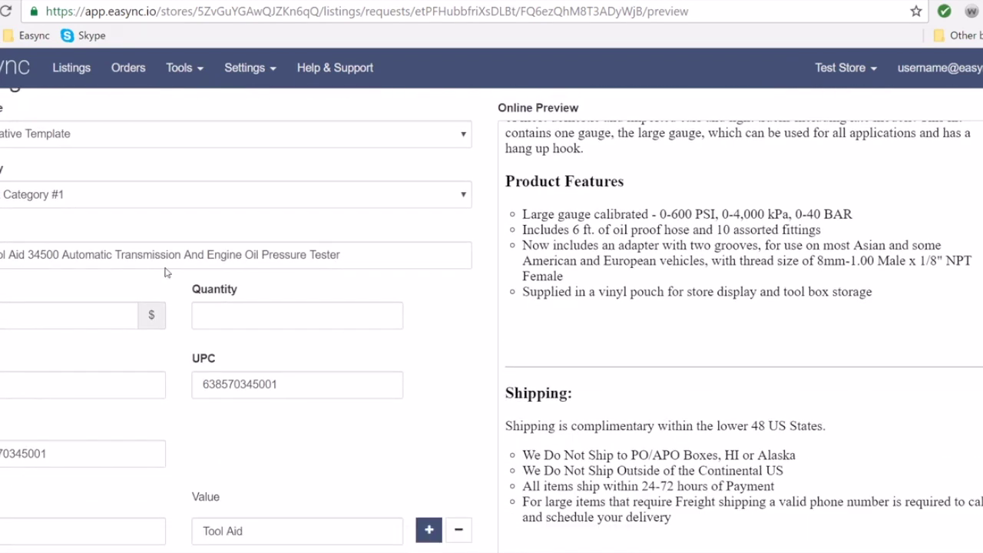
Place the cursor in the listing title and examine the title, quantity, item specifics and description through to the end of the editor
{"action": "left_click", "coordinate": [374, 258]}
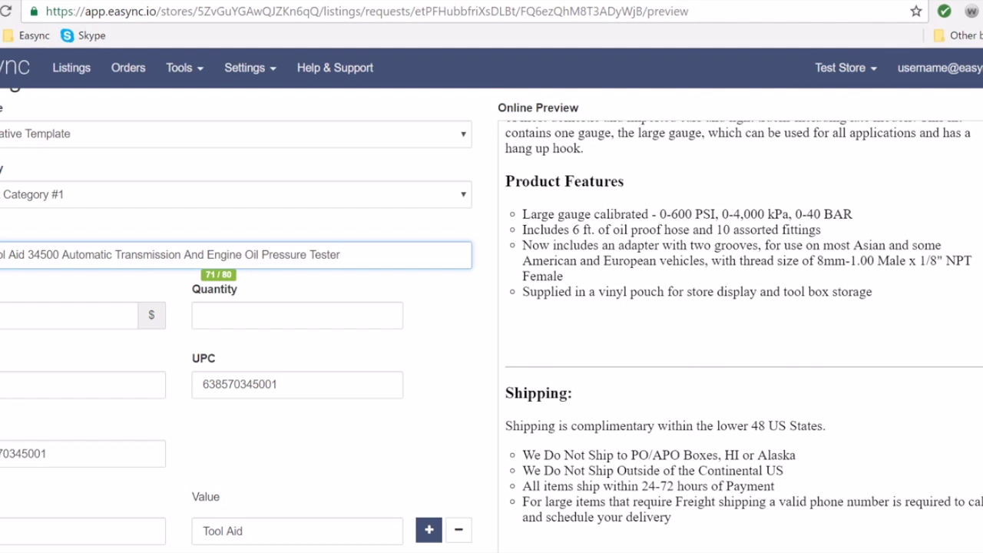
{"action": "scroll", "coordinate": [4, 318], "scroll_direction": "down", "scroll_amount": 2}
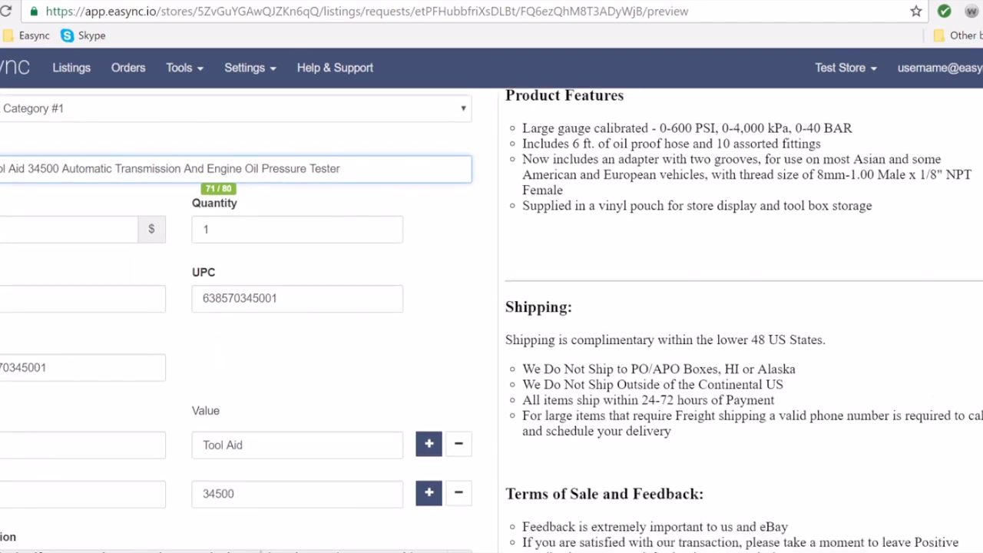
{"action": "scroll", "coordinate": [68, 358], "scroll_direction": "down", "scroll_amount": 2}
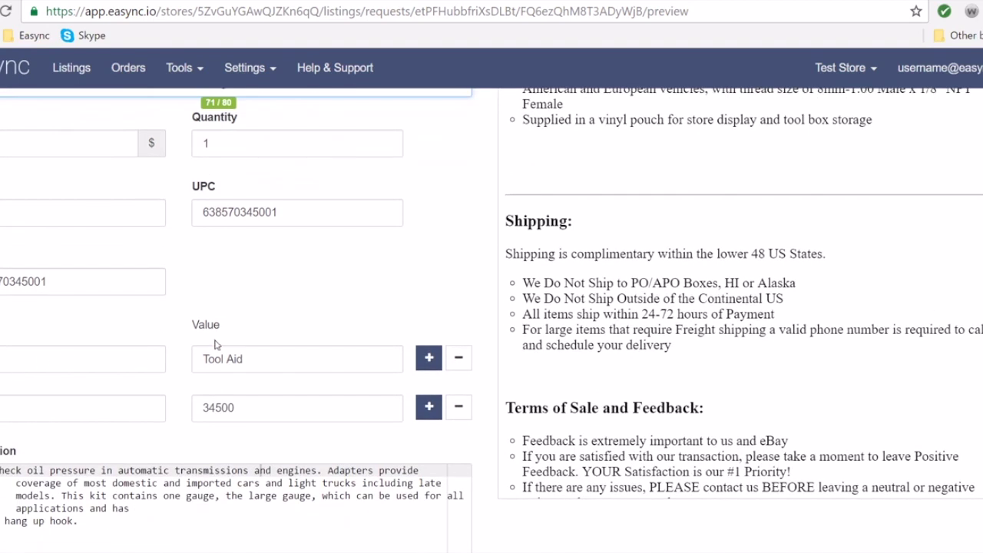
{"action": "scroll", "coordinate": [131, 254], "scroll_direction": "down", "scroll_amount": 6}
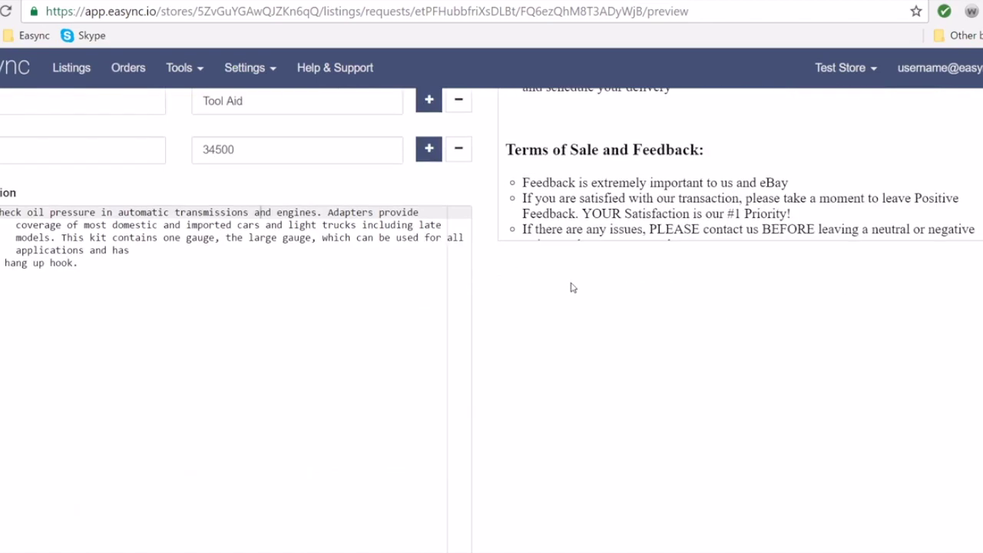
{"action": "scroll", "coordinate": [570, 285], "scroll_direction": "up", "scroll_amount": 6}
{"action": "scroll", "coordinate": [167, 367], "scroll_direction": "down", "scroll_amount": 2}
{"action": "scroll", "coordinate": [167, 367], "scroll_direction": "up", "scroll_amount": 7}
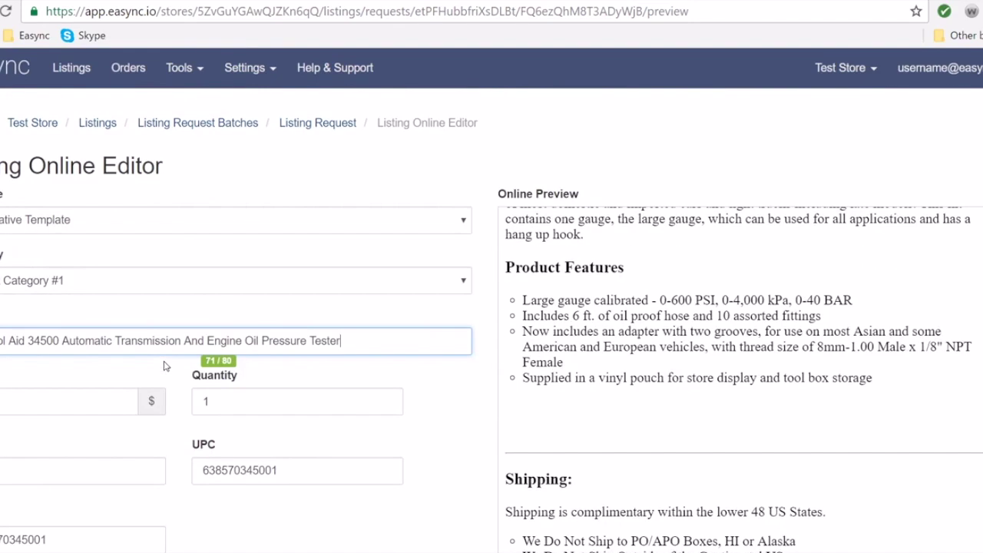
{"action": "scroll", "coordinate": [192, 257], "scroll_direction": "down", "scroll_amount": 7}
{"action": "scroll", "coordinate": [218, 277], "scroll_direction": "down", "scroll_amount": 7}
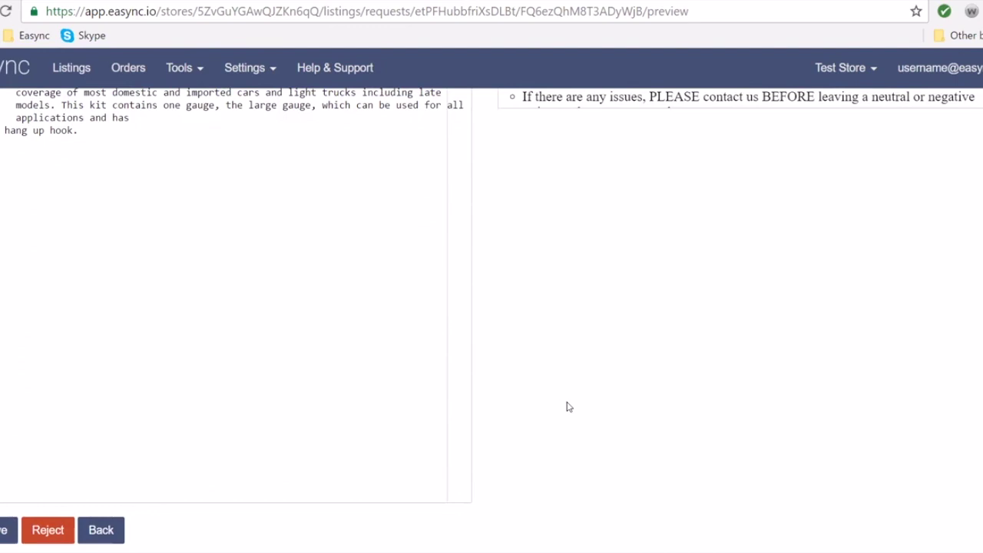
Leave the listing preview, return to the listing request batch and look over its requested products
{"action": "scroll", "coordinate": [492, 248], "scroll_direction": "up", "scroll_amount": 16}
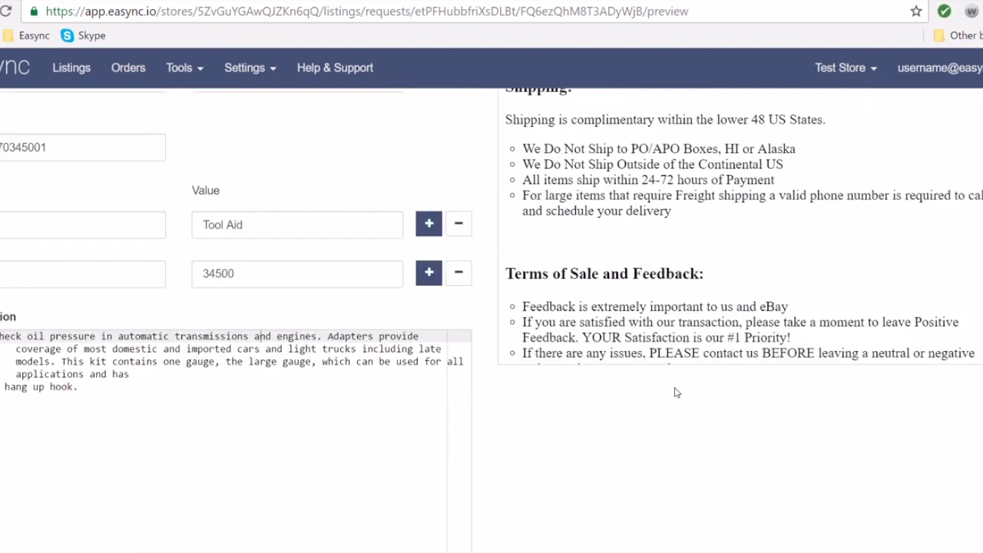
{"action": "key", "text": "alt+Left"}
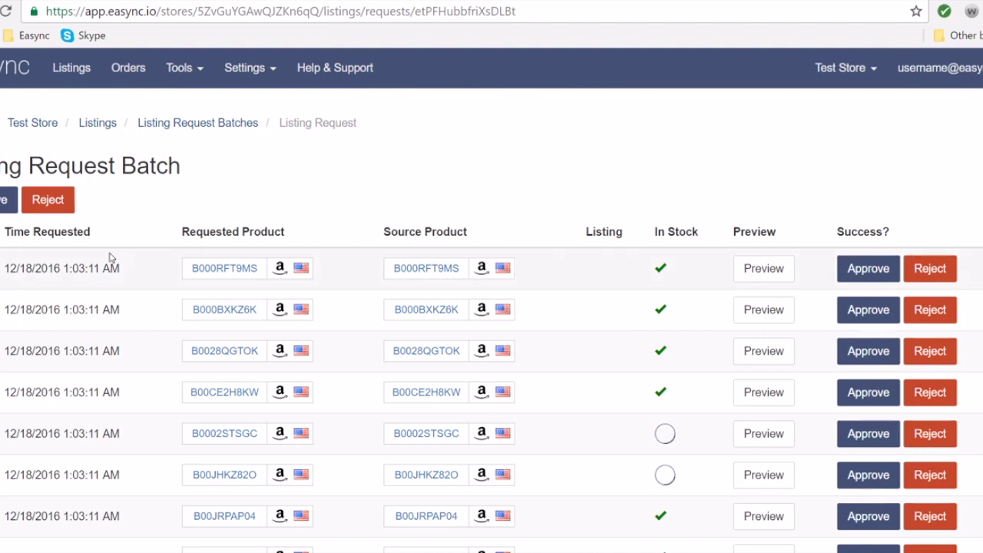
{"action": "scroll", "coordinate": [345, 269], "scroll_direction": "down", "scroll_amount": 3}
{"action": "scroll", "coordinate": [222, 254], "scroll_direction": "up", "scroll_amount": 3}
{"action": "scroll", "coordinate": [637, 210], "scroll_direction": "down", "scroll_amount": 3}
{"action": "scroll", "coordinate": [874, 466], "scroll_direction": "down", "scroll_amount": 1}
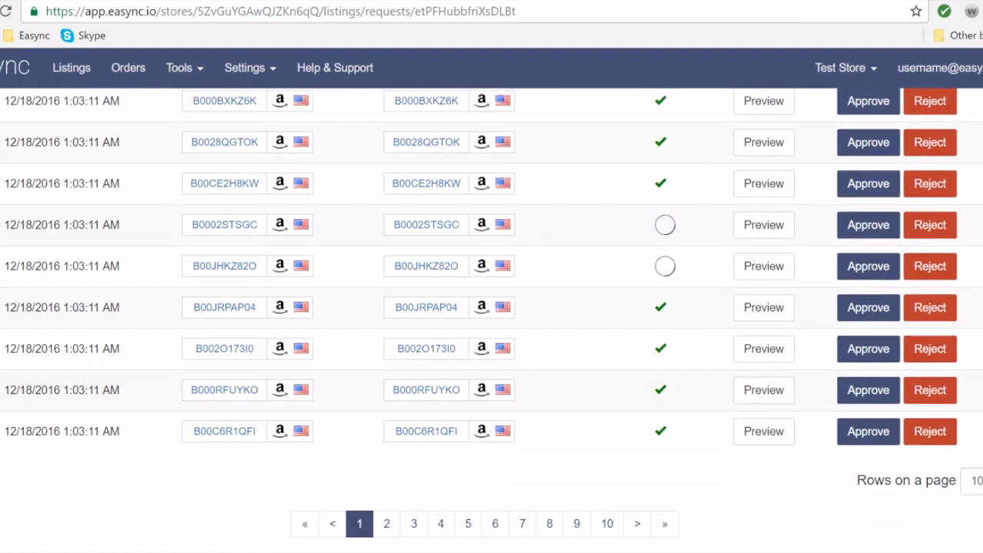
Show more rows on a page in the batch and review the stock status of the requested products
{"action": "left_click", "coordinate": [973, 480]}
{"action": "left_click", "coordinate": [846, 495]}
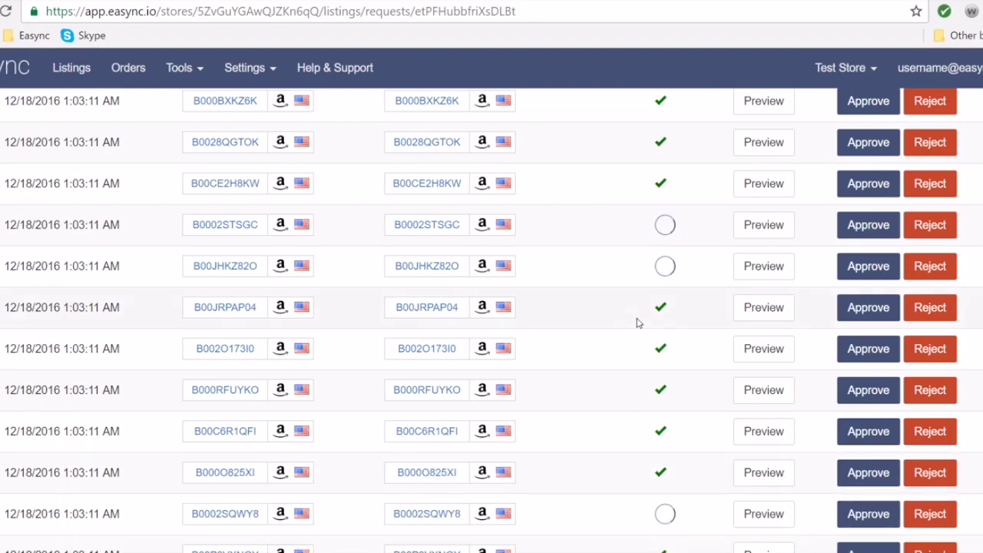
{"action": "scroll", "coordinate": [637, 322], "scroll_direction": "down", "scroll_amount": 5}
{"action": "scroll", "coordinate": [637, 323], "scroll_direction": "down", "scroll_amount": 15}
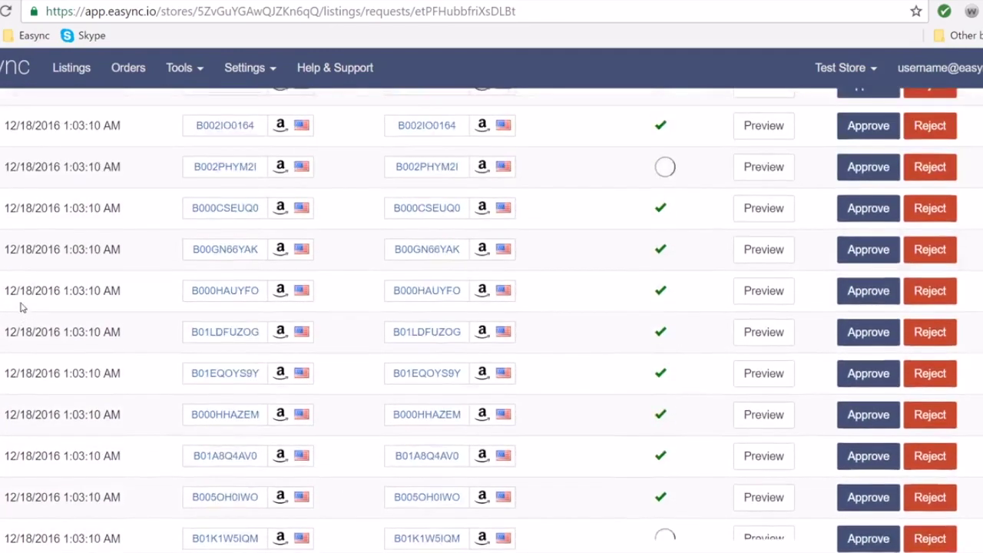
{"action": "scroll", "coordinate": [6, 319], "scroll_direction": "down", "scroll_amount": 6}
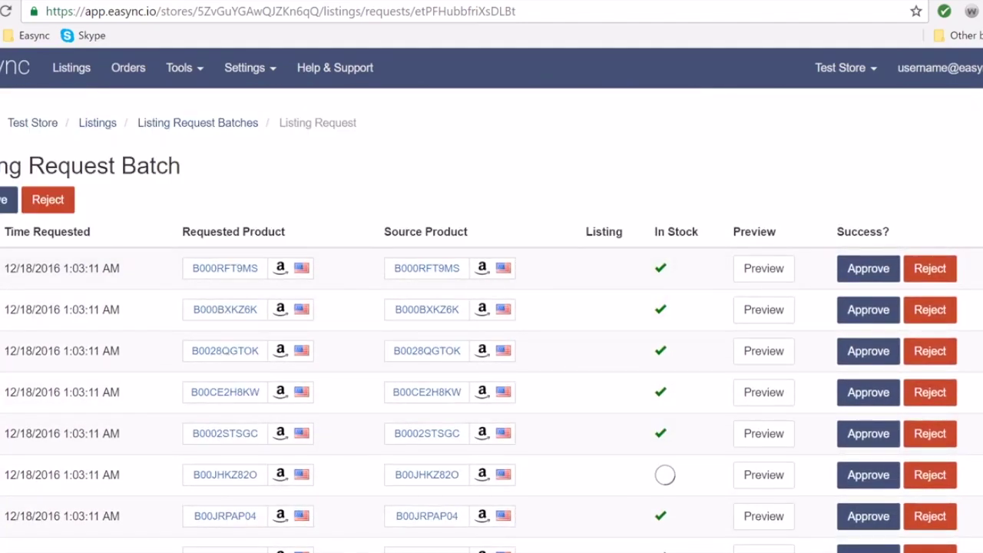
{"action": "scroll", "coordinate": [57, 279], "scroll_direction": "down", "scroll_amount": 10}
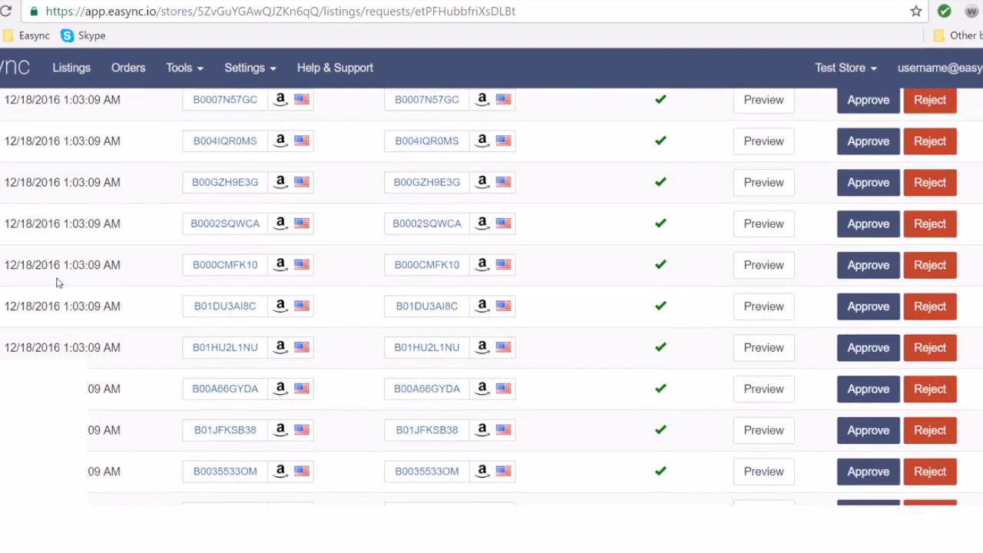
{"action": "scroll", "coordinate": [58, 281], "scroll_direction": "up", "scroll_amount": 10}
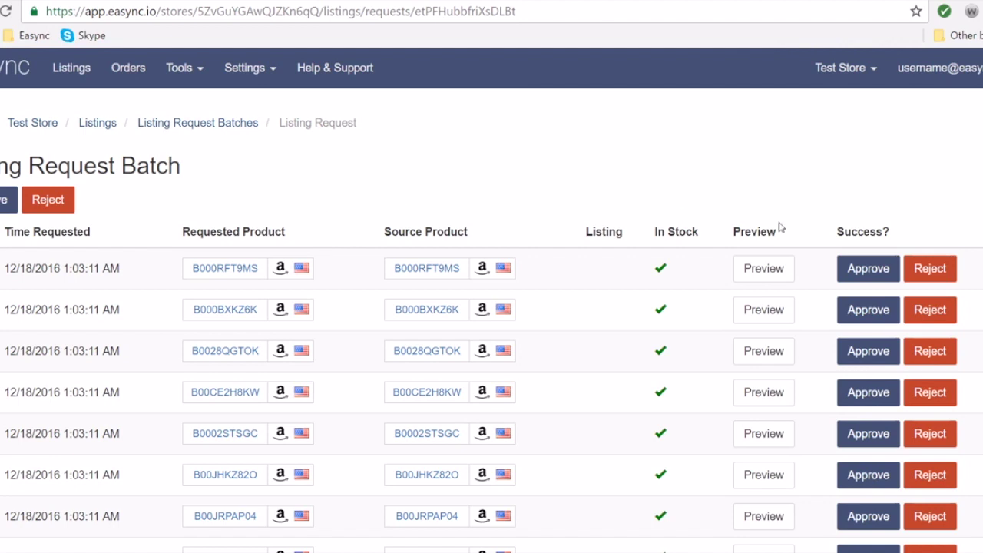
Open the eBay listing template for editing and examine its code alongside the online preview
{"action": "left_click", "coordinate": [180, 71]}
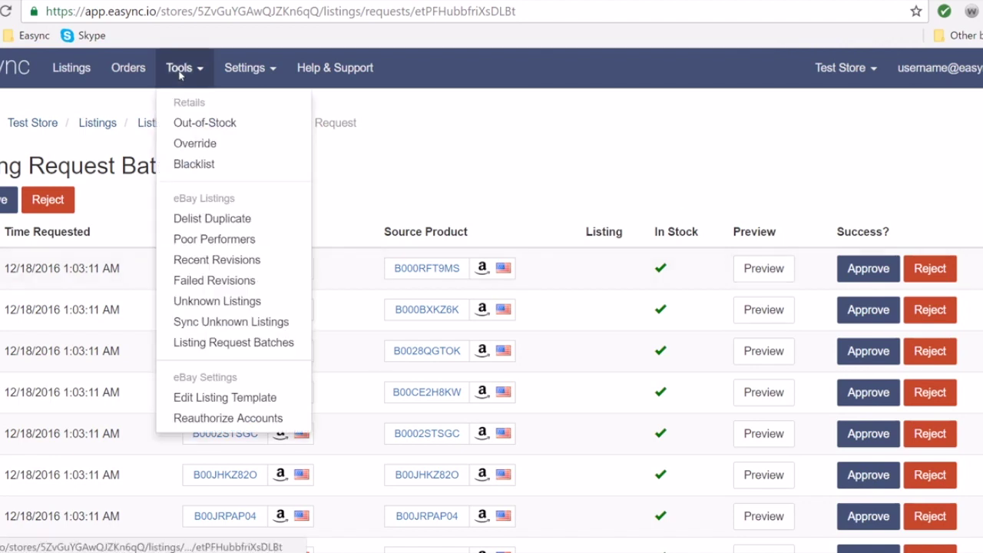
{"action": "left_click", "coordinate": [231, 397]}
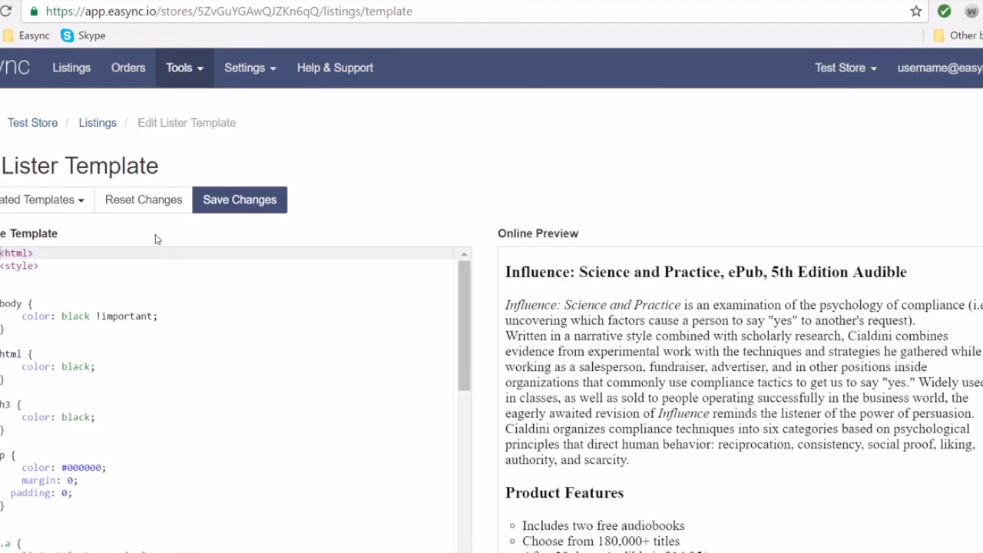
{"action": "scroll", "coordinate": [77, 323], "scroll_direction": "down", "scroll_amount": 4}
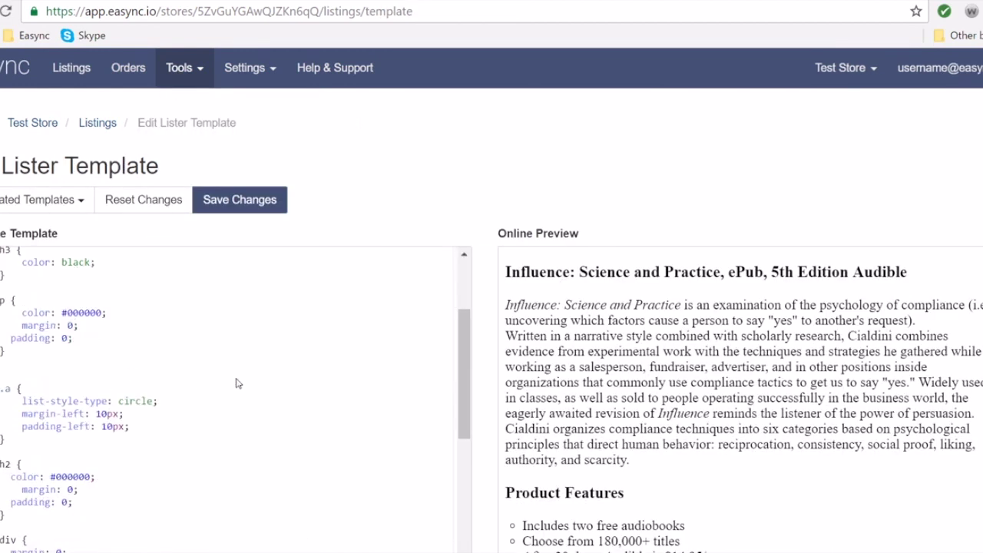
{"action": "scroll", "coordinate": [620, 377], "scroll_direction": "down", "scroll_amount": 1}
{"action": "scroll", "coordinate": [621, 377], "scroll_direction": "down", "scroll_amount": 10}
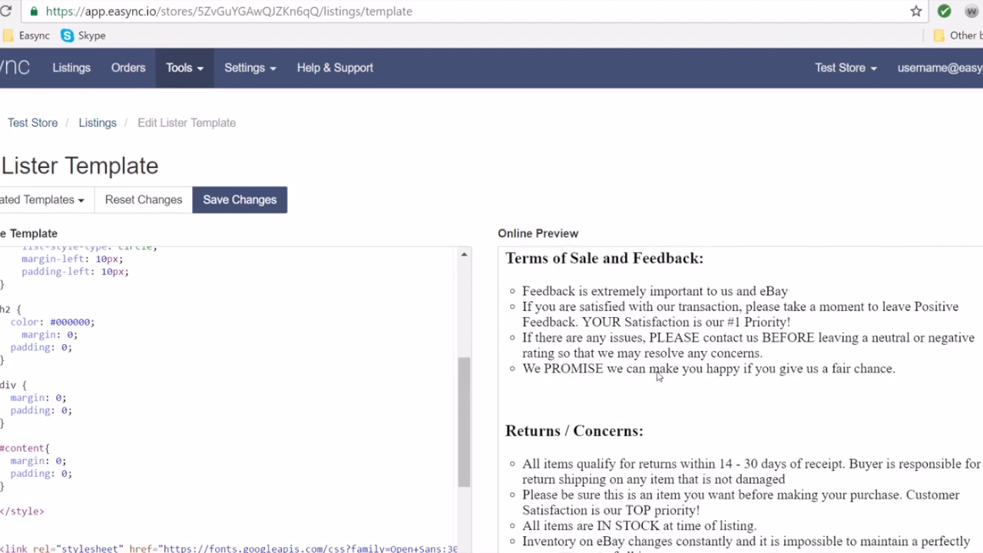
{"action": "scroll", "coordinate": [656, 376], "scroll_direction": "up", "scroll_amount": 10}
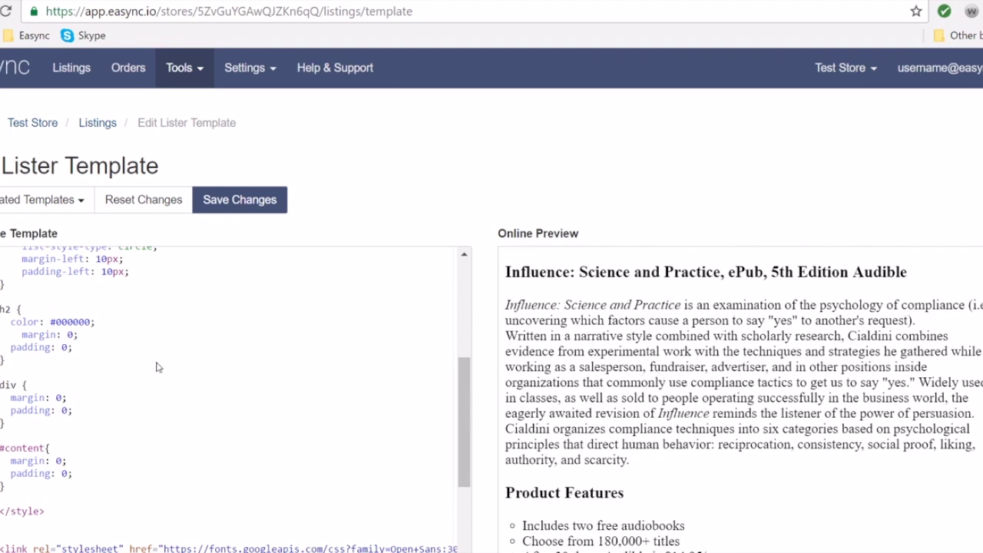
{"action": "scroll", "coordinate": [156, 366], "scroll_direction": "down", "scroll_amount": 1}
{"action": "left_click", "coordinate": [140, 375]}
{"action": "scroll", "coordinate": [152, 386], "scroll_direction": "down", "scroll_amount": 3}
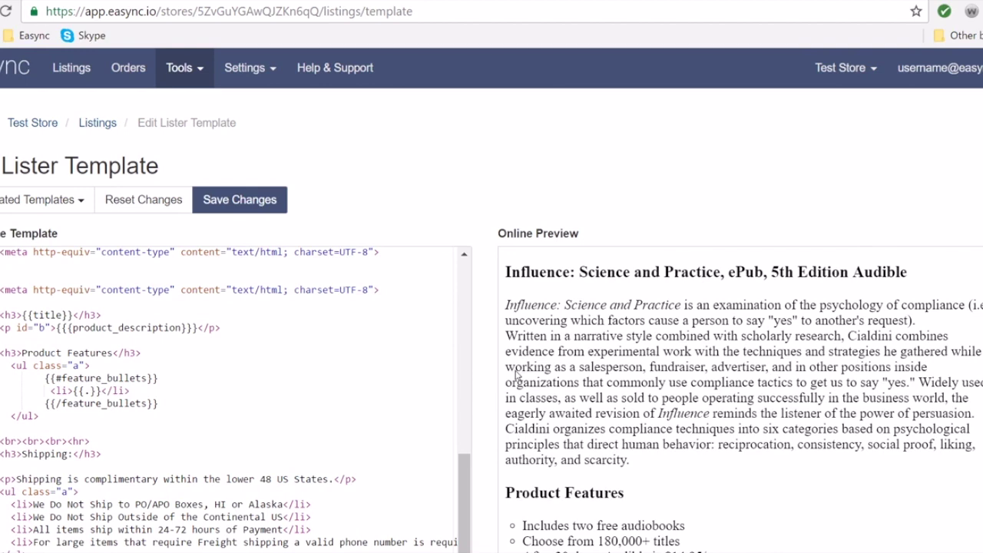
{"action": "scroll", "coordinate": [231, 375], "scroll_direction": "up", "scroll_amount": 5}
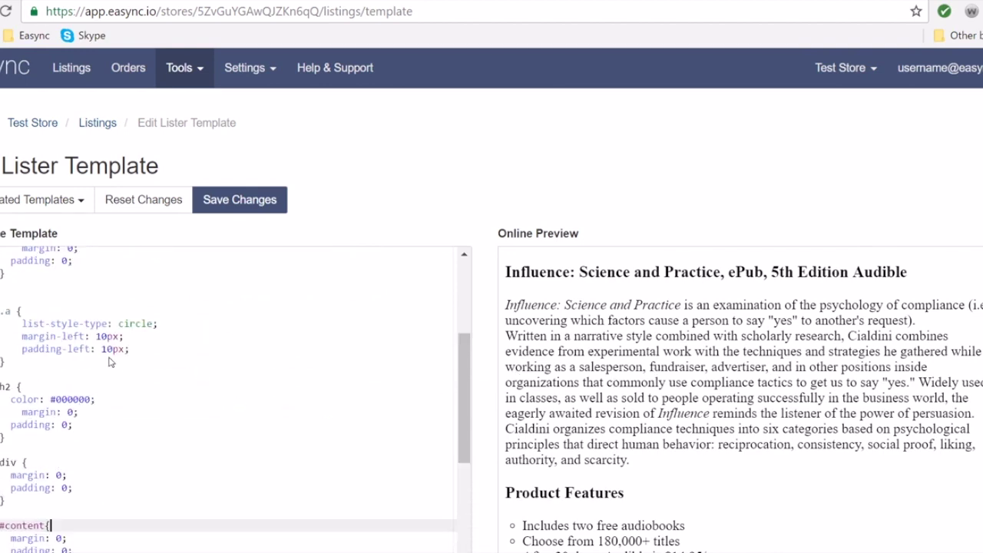
Delete the template code from the shipping bullet list into the Terms of Sale and Feedback section and check the online preview
{"action": "scroll", "coordinate": [234, 367], "scroll_direction": "down", "scroll_amount": 15}
{"action": "left_click_drag", "start_coordinate": [318, 441], "coordinate": [23, 290]}
{"action": "key", "text": "BackSpace"}
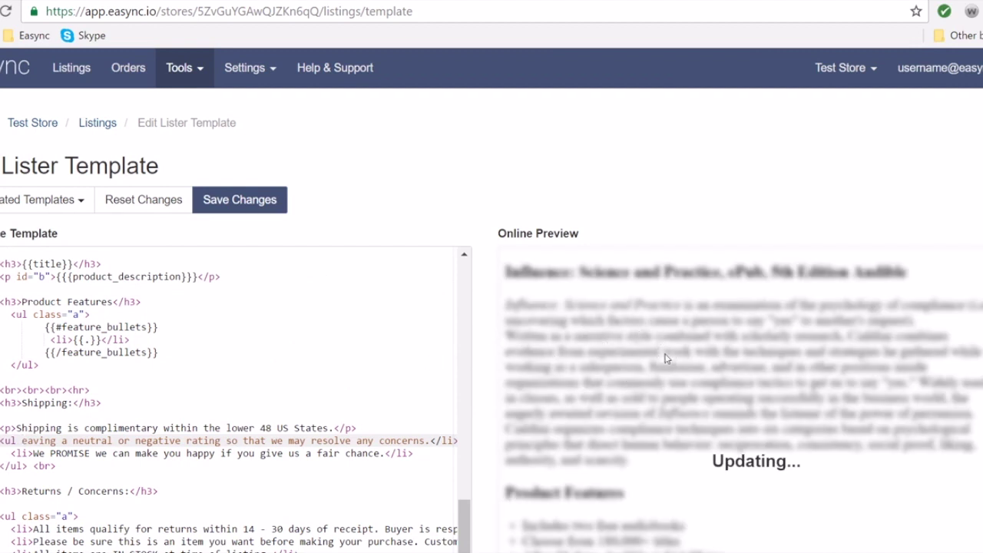
{"action": "scroll", "coordinate": [545, 325], "scroll_direction": "down", "scroll_amount": 3}
{"action": "scroll", "coordinate": [567, 352], "scroll_direction": "up", "scroll_amount": 3}
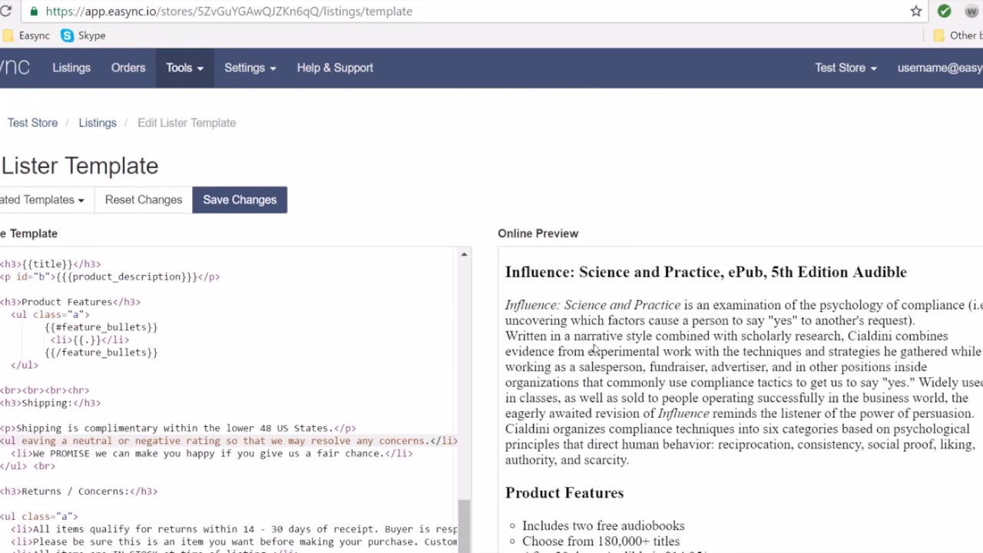
{"action": "scroll", "coordinate": [263, 398], "scroll_direction": "down", "scroll_amount": 1}
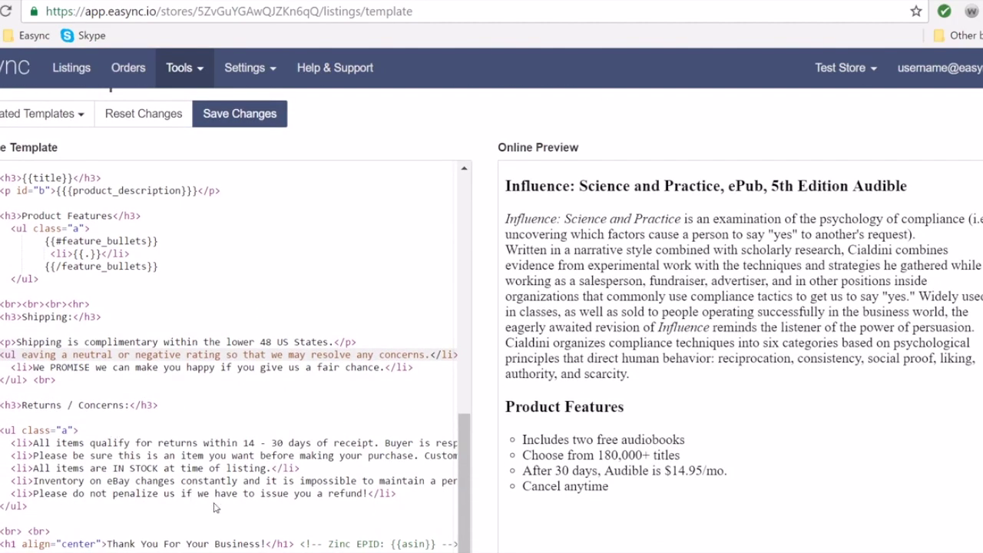
Delete the leftover feedback lines and the Returns / Concerns section from the template code and review the online preview
{"action": "scroll", "coordinate": [334, 384], "scroll_direction": "down", "scroll_amount": 2}
{"action": "left_click_drag", "start_coordinate": [28, 358], "coordinate": [2, 204]}
{"action": "key", "text": "Delete"}
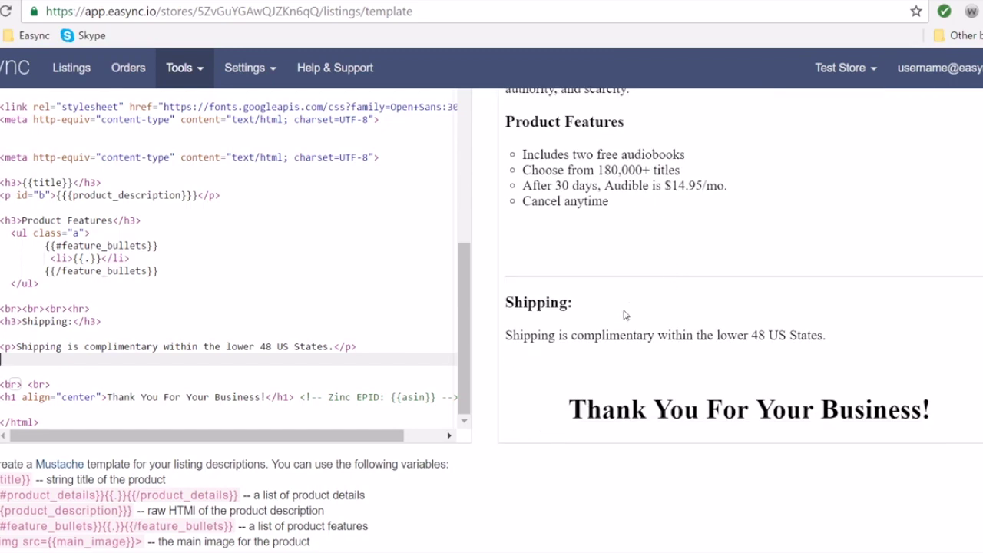
{"action": "scroll", "coordinate": [253, 292], "scroll_direction": "up", "scroll_amount": 5}
{"action": "scroll", "coordinate": [257, 311], "scroll_direction": "up", "scroll_amount": 3}
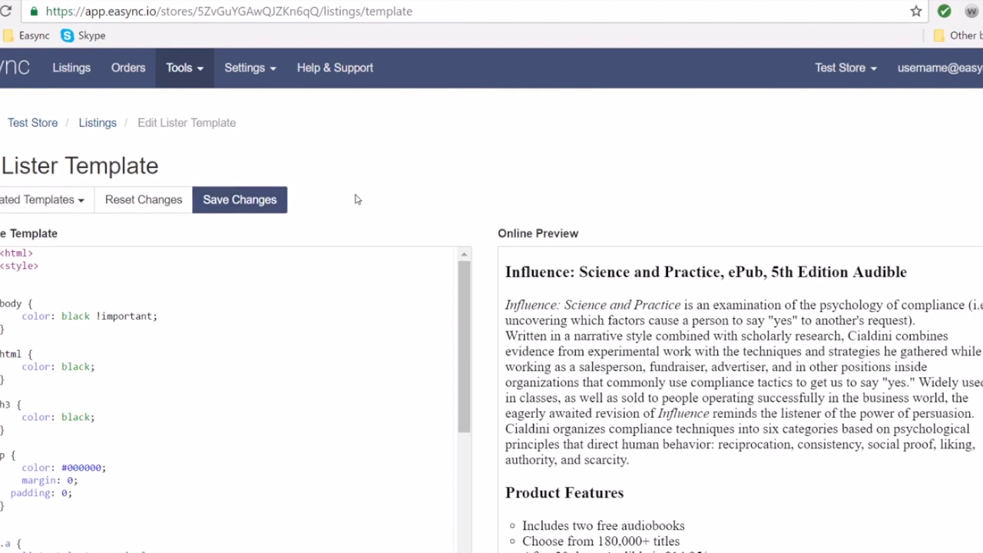
{"action": "scroll", "coordinate": [482, 202], "scroll_direction": "down", "scroll_amount": 3}
{"action": "scroll", "coordinate": [486, 231], "scroll_direction": "up", "scroll_amount": 3}
Open the 1:03:02 AM batch from the listing request batches and look through its requested products and stock status
{"action": "left_click", "coordinate": [172, 69]}
{"action": "left_click", "coordinate": [232, 342]}
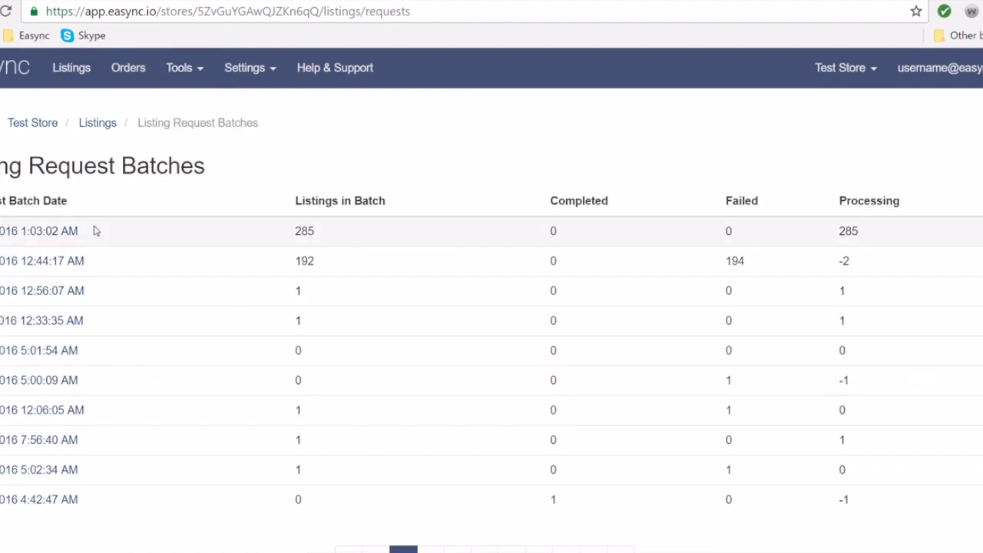
{"action": "left_click", "coordinate": [43, 235]}
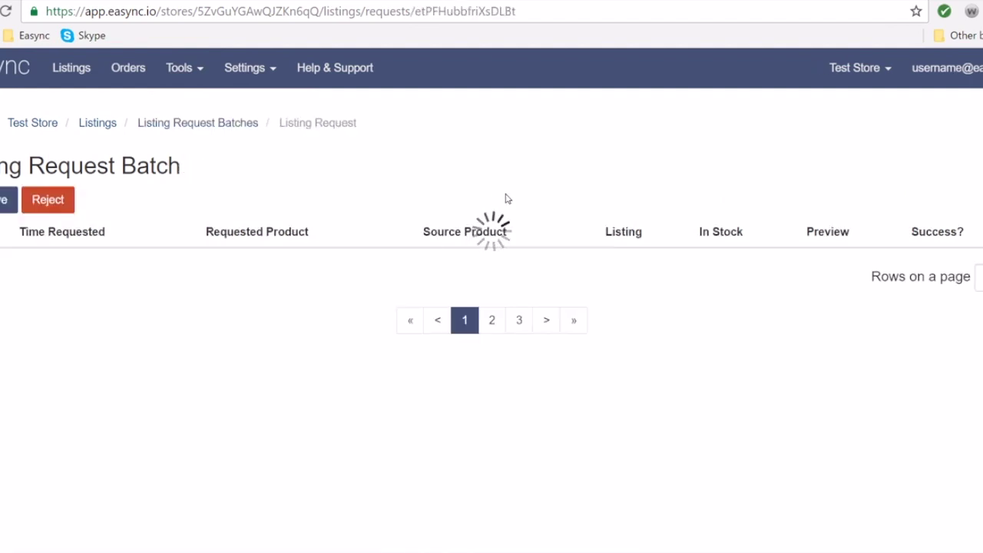
{"action": "scroll", "coordinate": [442, 198], "scroll_direction": "down", "scroll_amount": 20}
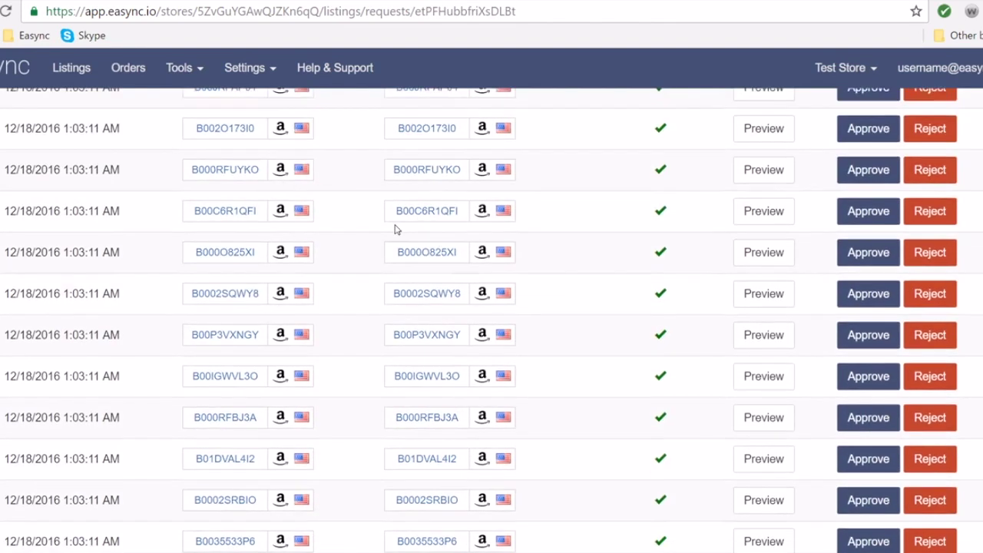
{"action": "scroll", "coordinate": [436, 239], "scroll_direction": "up", "scroll_amount": 20}
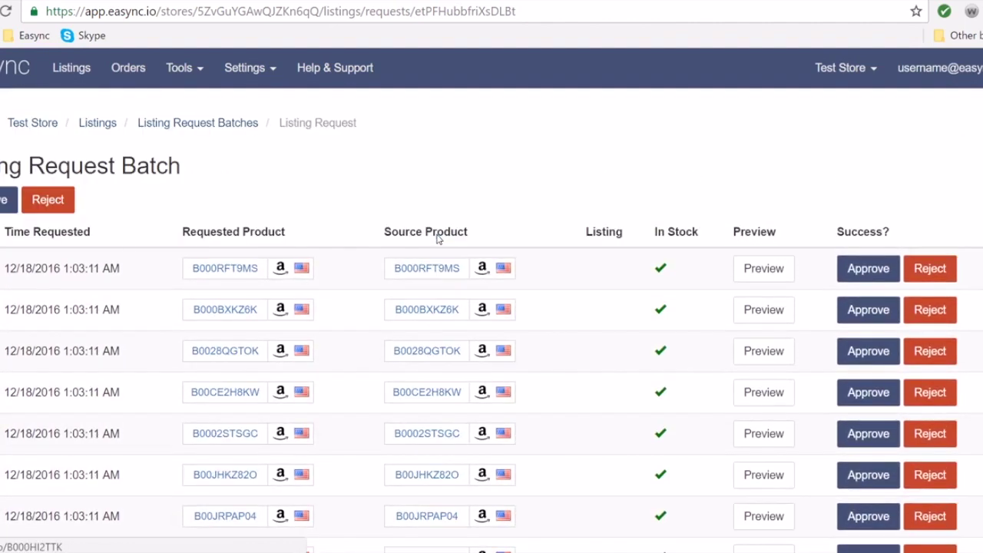